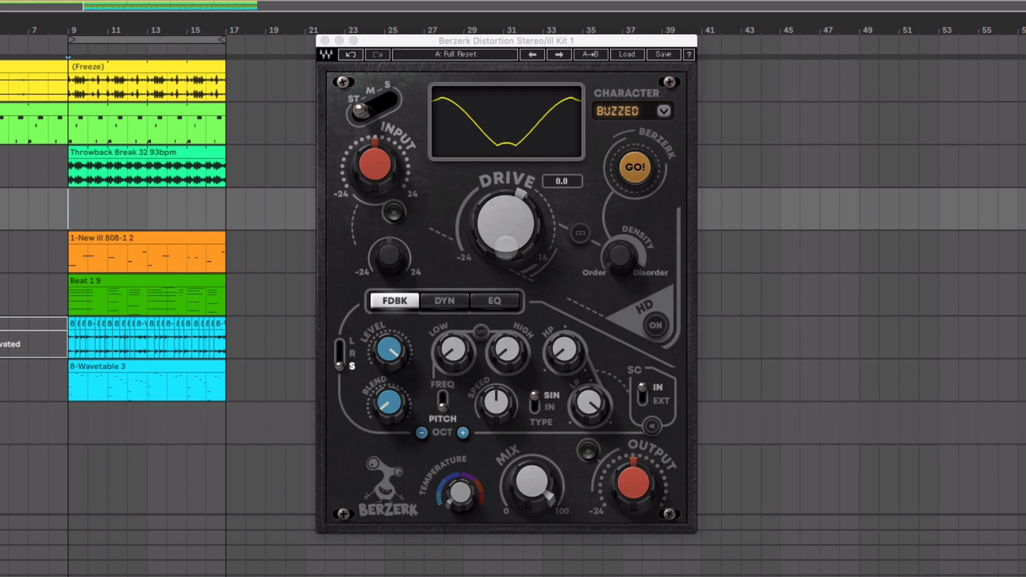
# - Look through the DYN, EQ and FDBK sections and the list of Character modes in the distortion plugin
pyautogui.click(446, 302)
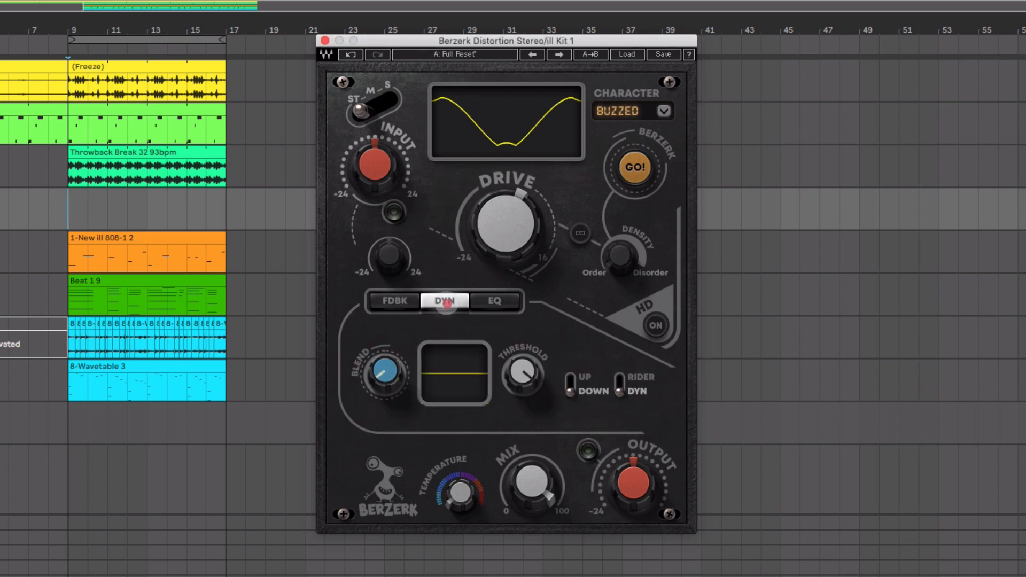
pyautogui.click(497, 303)
pyautogui.click(391, 301)
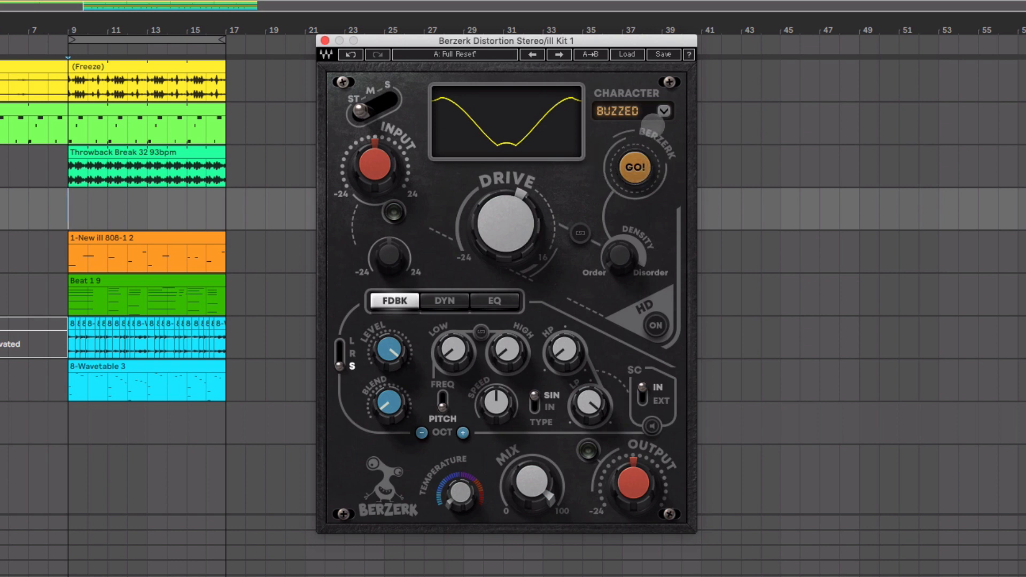
pyautogui.click(663, 112)
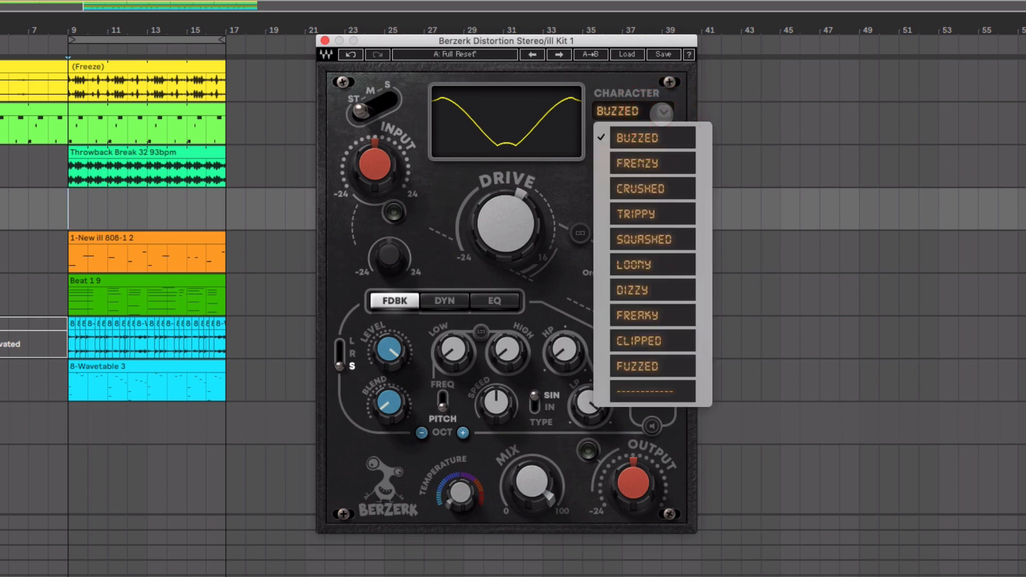
pyautogui.click(509, 225)
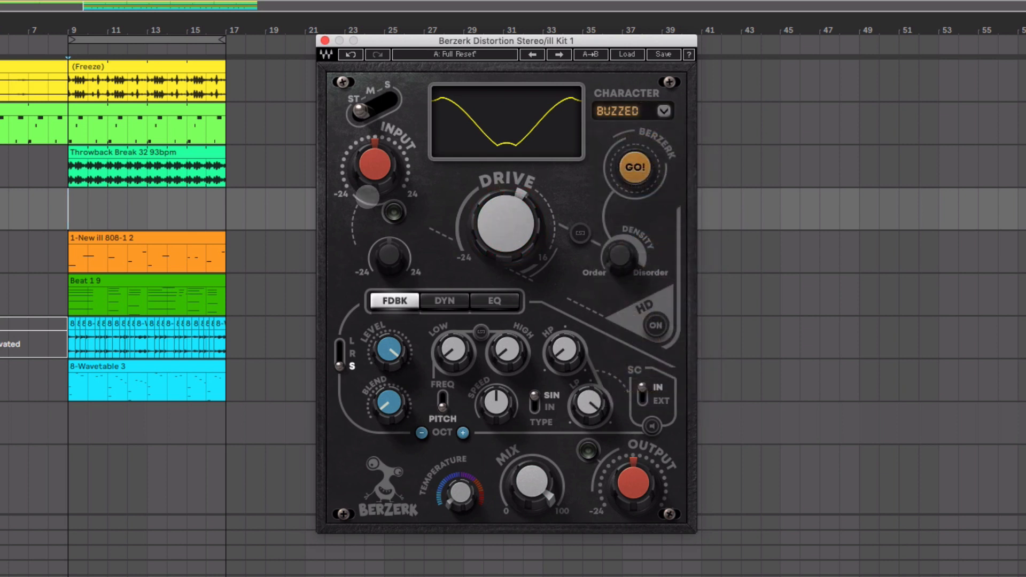
# - Play the drum loop from bar 9 to hear it before adding drive, and stop playback
pyautogui.press('space')
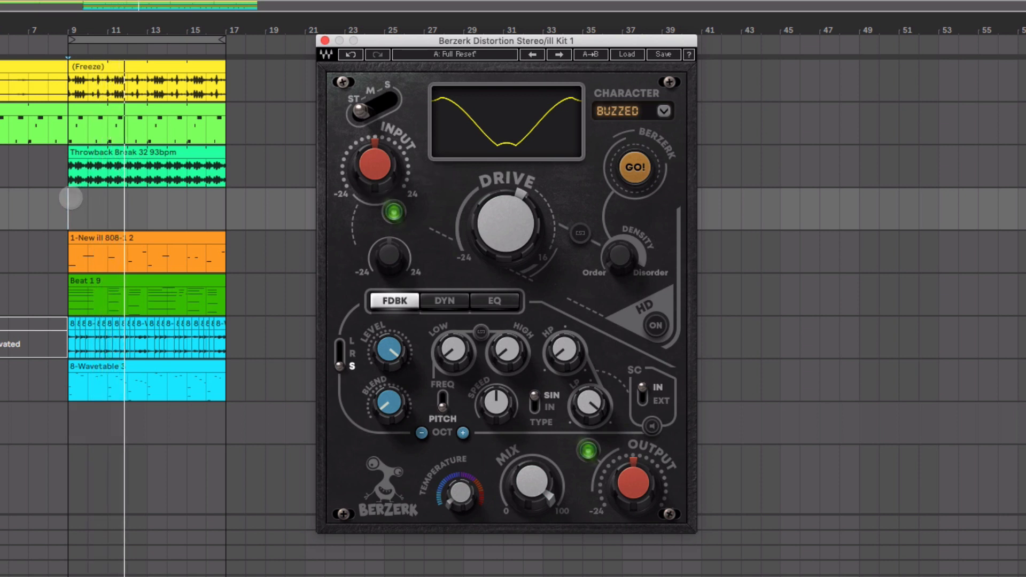
pyautogui.click(69, 194)
pyautogui.press('space')
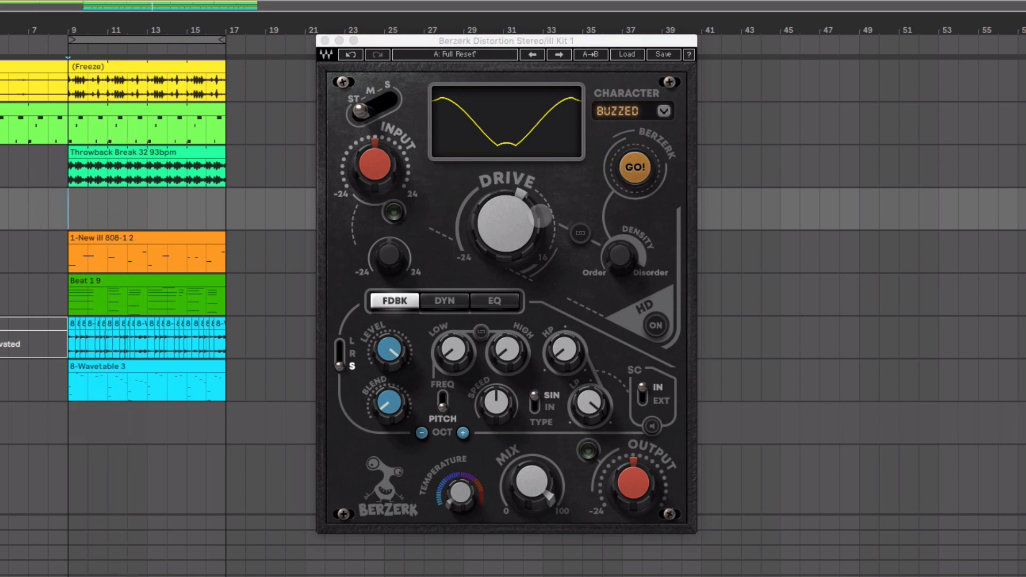
# - Raise Drive to 16.0 and audition the loop with the BUZZED character
pyautogui.moveTo(527, 227); pyautogui.dragTo(526, 192)
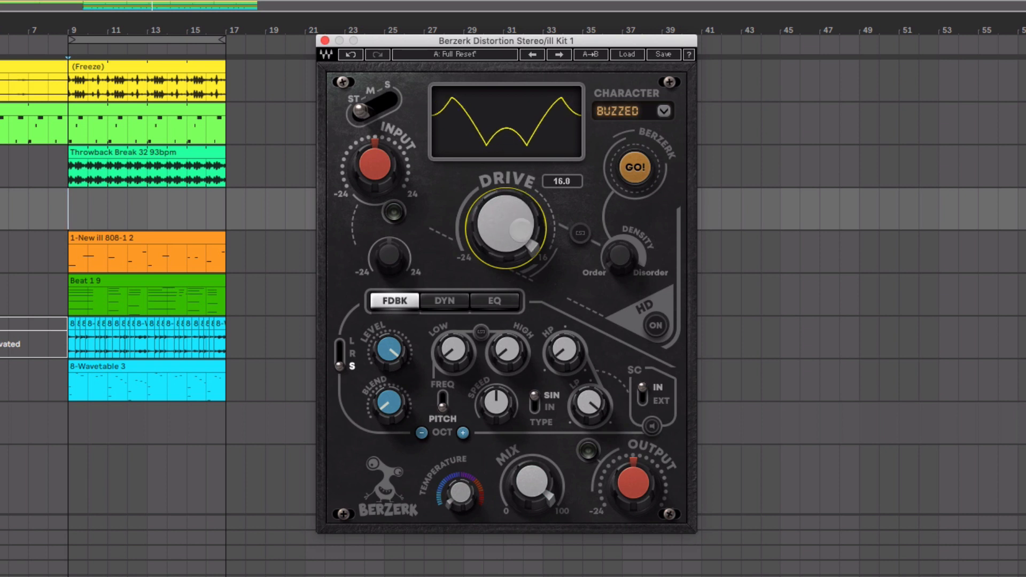
pyautogui.press('space')
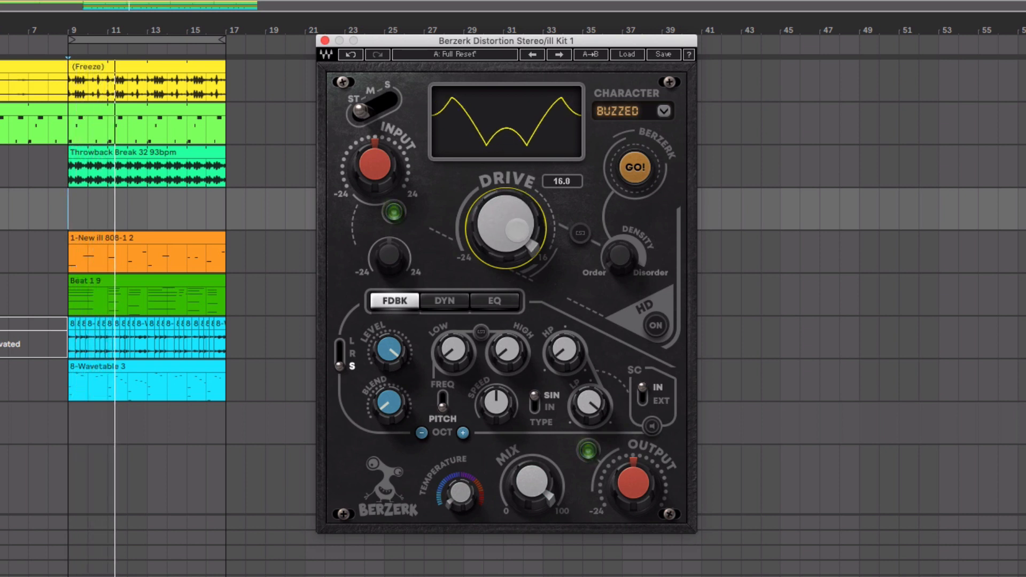
pyautogui.press('space')
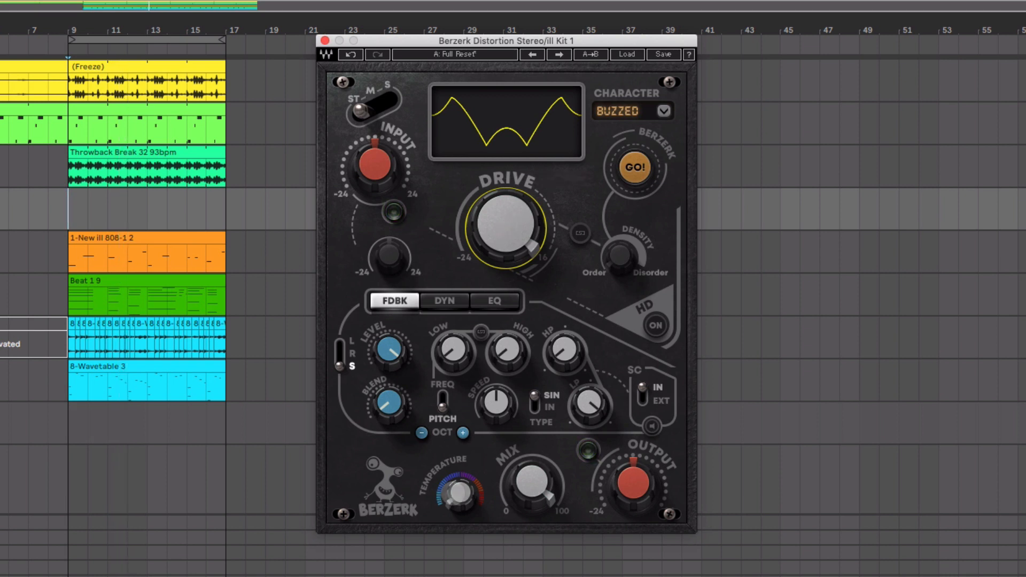
# - Raise Temperature to 100, audition the change during playback, and return Temperature to its minimum
pyautogui.moveTo(460, 493); pyautogui.dragTo(460, 492)
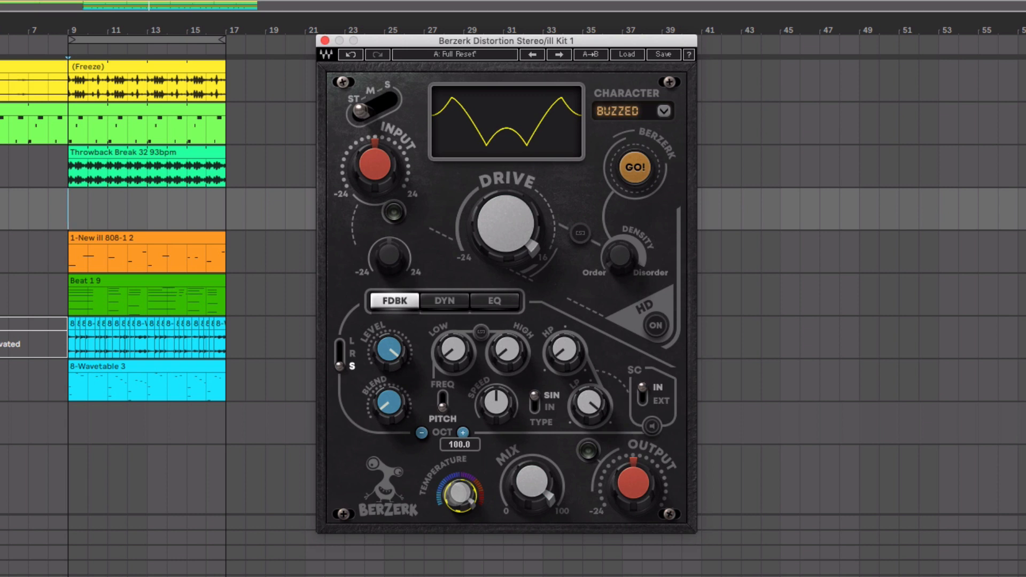
pyautogui.press('space')
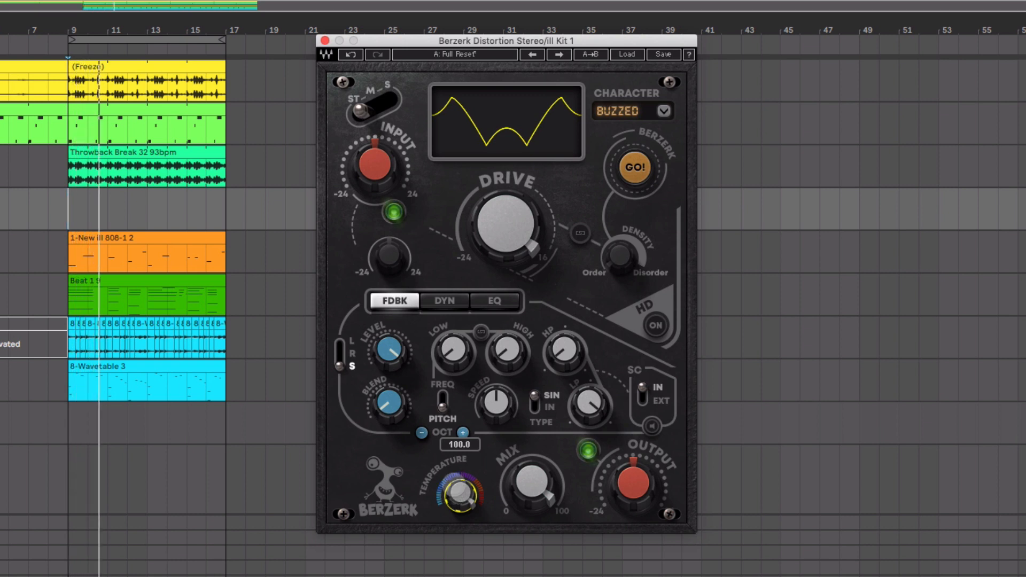
pyautogui.moveTo(460, 492); pyautogui.dragTo(460, 545)
pyautogui.press('space')
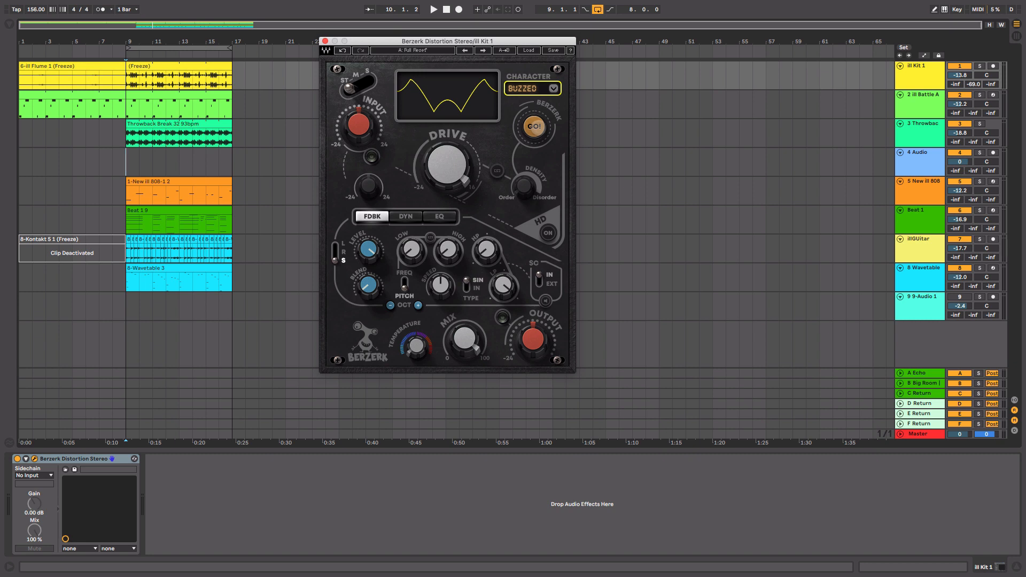
# - Set Density to 45.5 and trigger the Berzerk GO! control repeatedly to vary the distortion waveform
pyautogui.click(534, 127)
pyautogui.moveTo(523, 186)
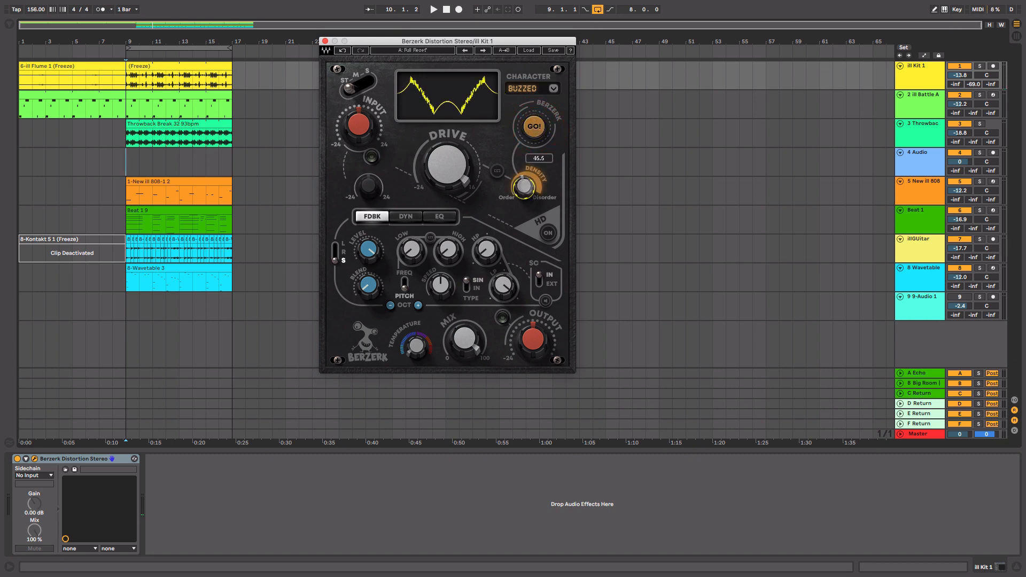
pyautogui.click(534, 127)
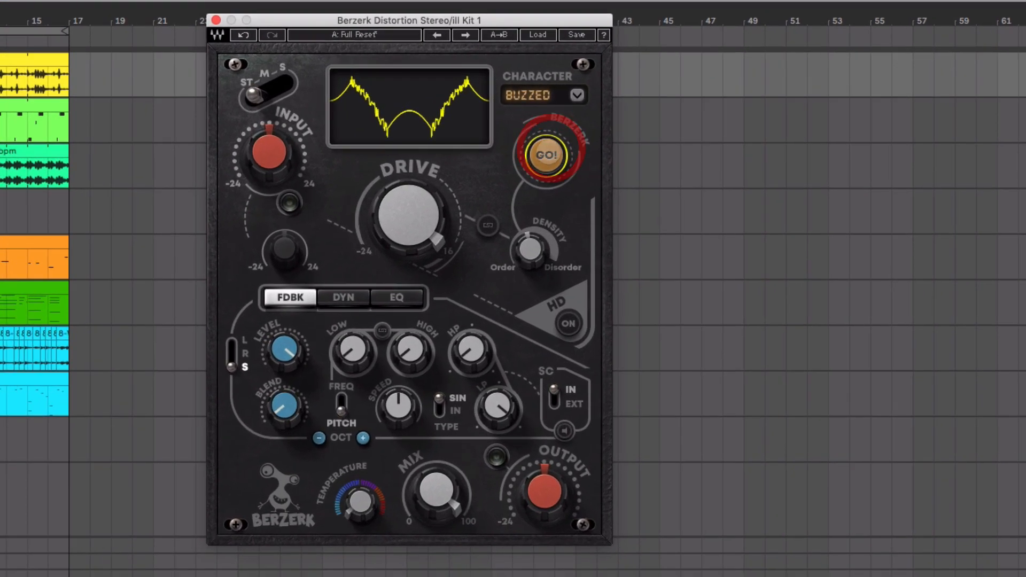
pyautogui.click(546, 156)
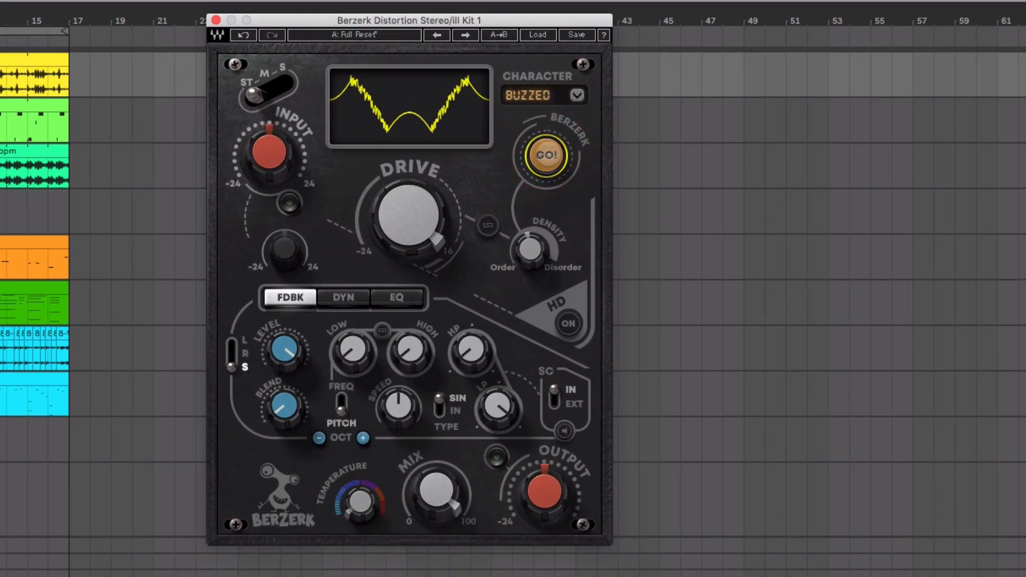
# - Adjust Density towards Order while the loop plays and trigger the Berzerk GO! control again
pyautogui.moveTo(530, 249)
pyautogui.mouseDown()
pyautogui.moveTo(534, 213)
pyautogui.moveTo(528, 247)
pyautogui.mouseUp()
pyautogui.press('space')
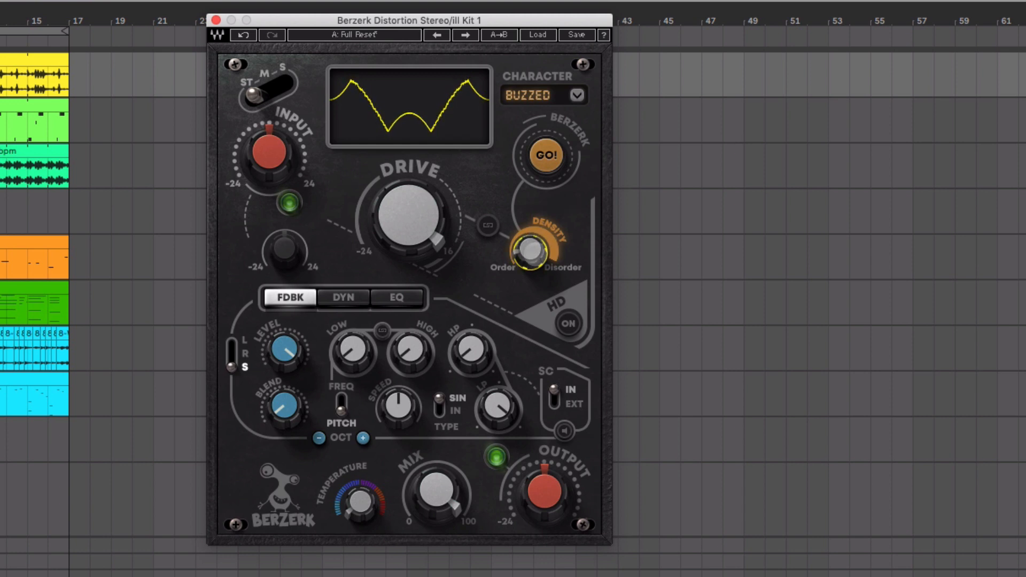
pyautogui.click(545, 161)
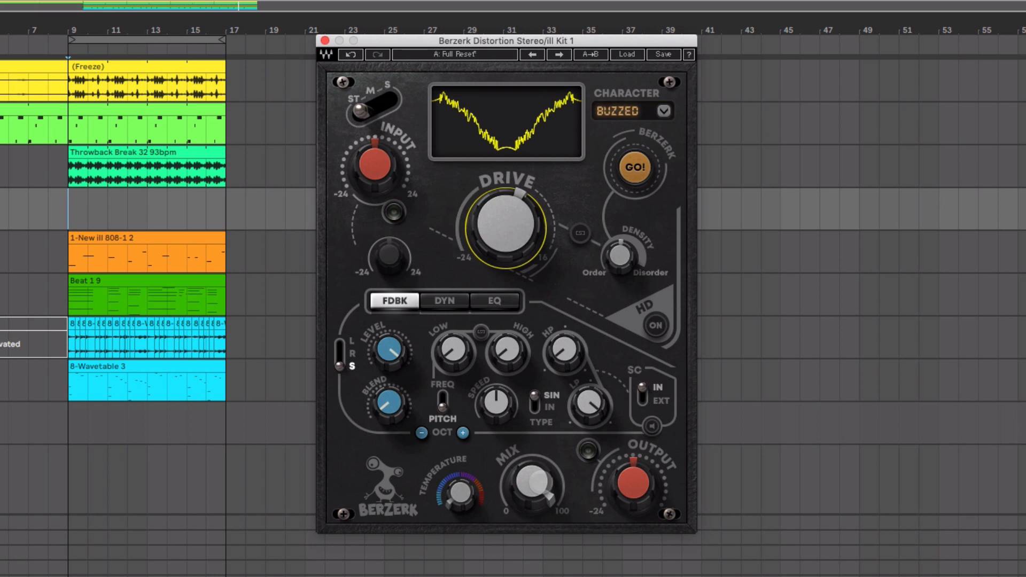
# - Try the Mix control and turn Density fully down to the Order end
pyautogui.moveTo(537, 481); pyautogui.dragTo(537, 482)
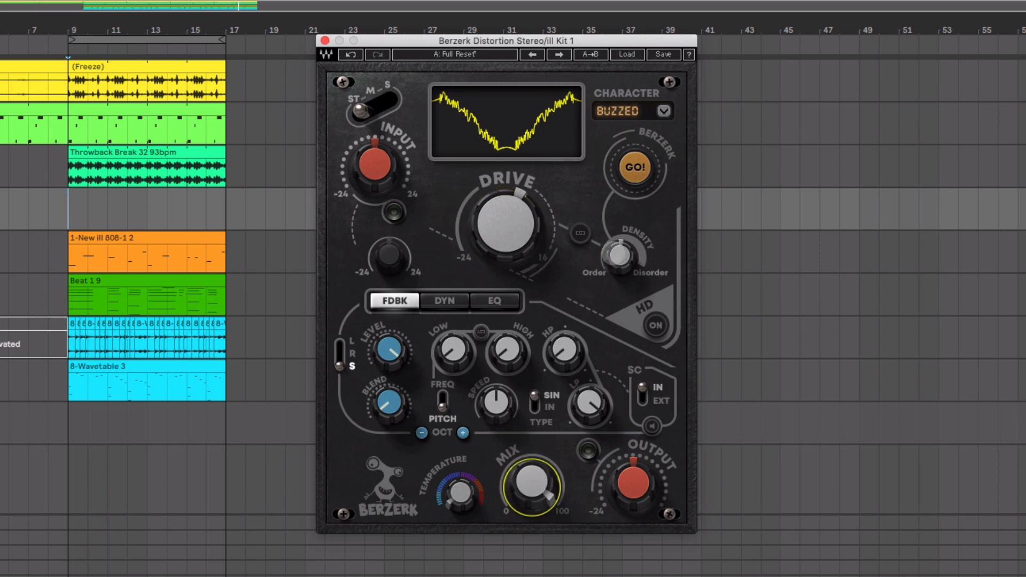
pyautogui.moveTo(613, 254)
pyautogui.mouseDown()
pyautogui.moveTo(613, 282)
pyautogui.moveTo(628, 262)
pyautogui.mouseUp()
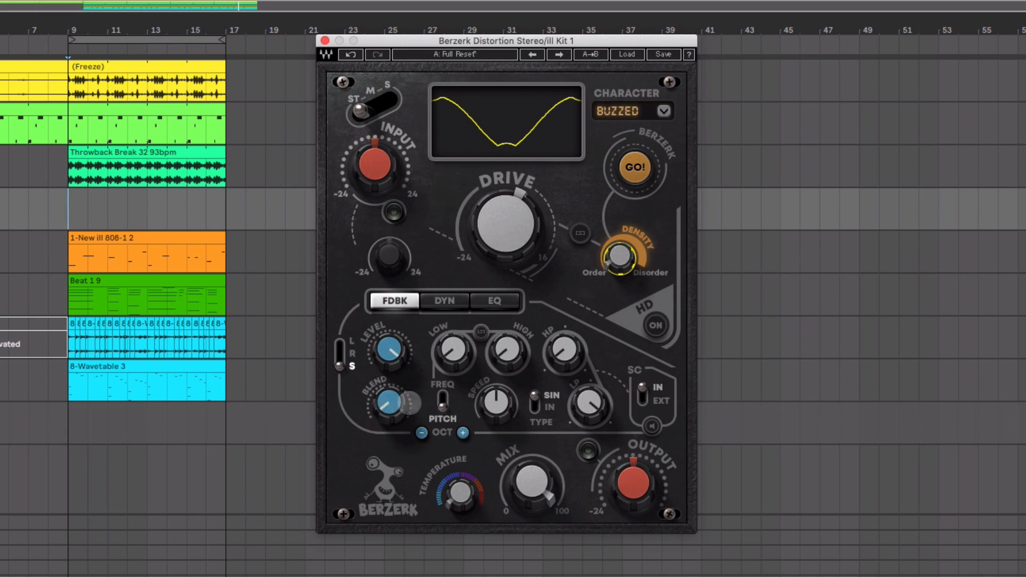
# - Check the note values of the Low and High pitch controls in the feedback section
pyautogui.click(459, 347)
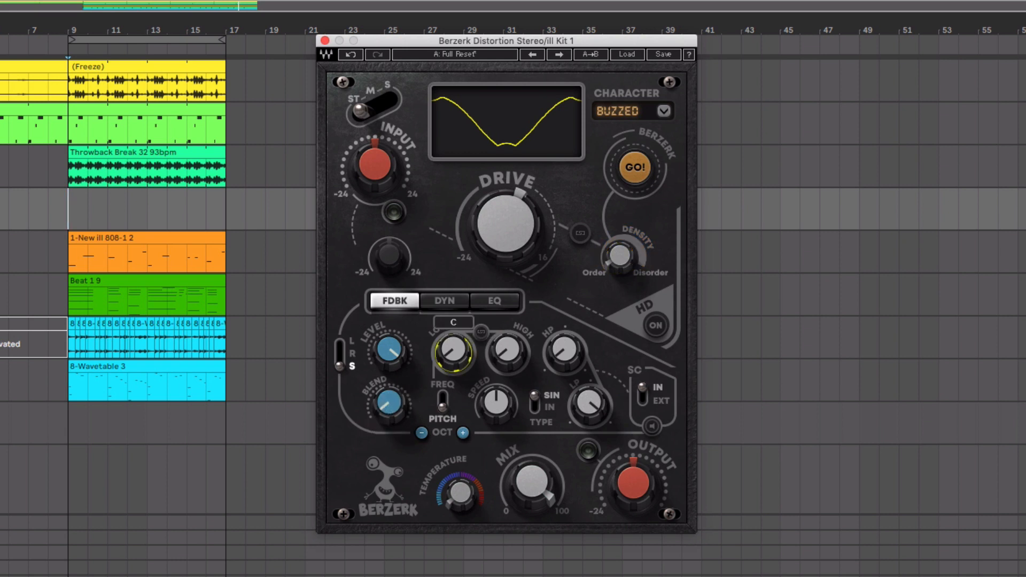
pyautogui.click(506, 350)
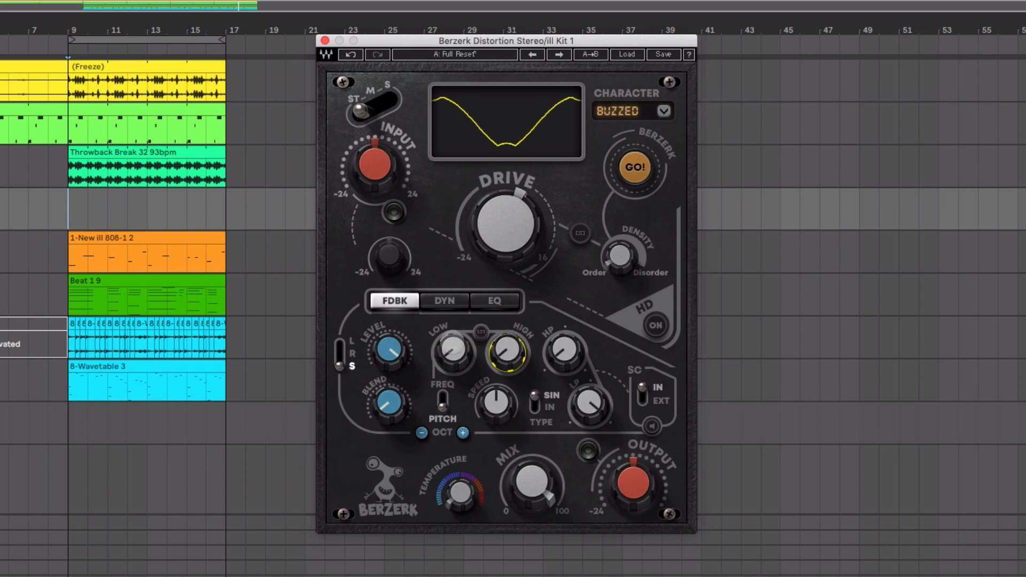
pyautogui.click(511, 346)
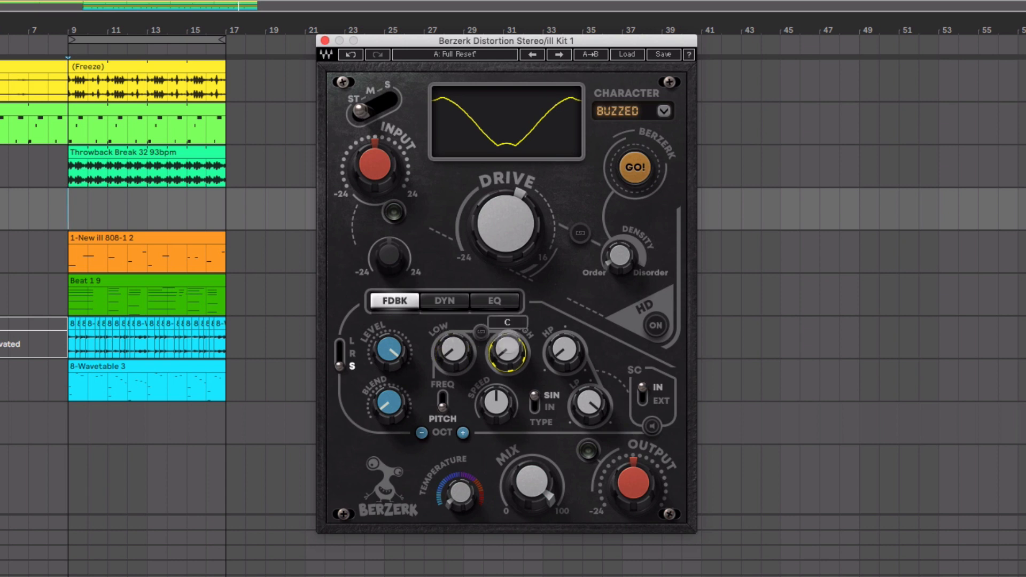
pyautogui.click(454, 350)
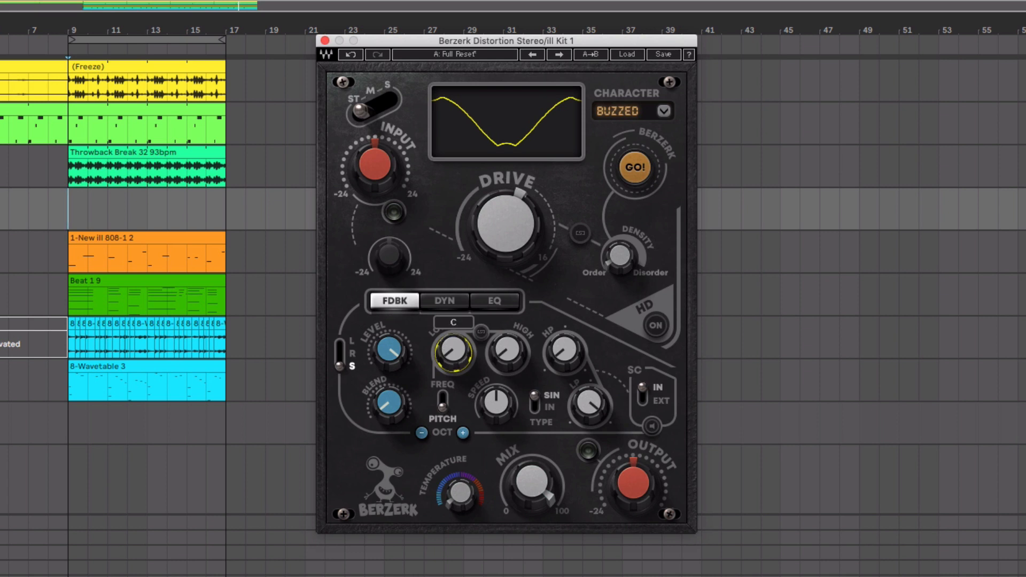
# - Set the feedback Speed to 97.4 and raise the feedback Blend to nearly halfway while auditioning the loop
pyautogui.moveTo(390, 405)
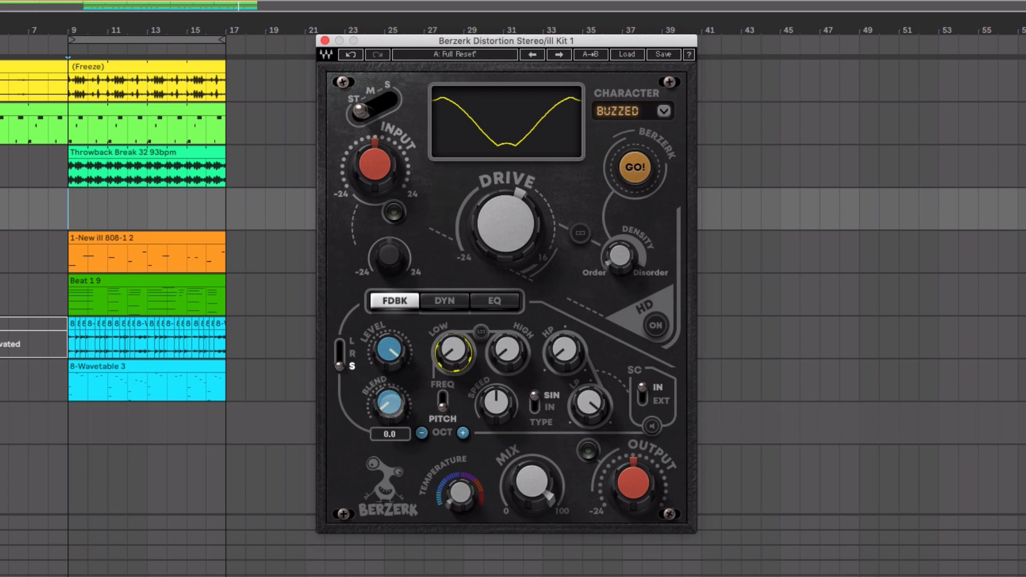
pyautogui.moveTo(390, 405); pyautogui.dragTo(396, 369)
pyautogui.press('space')
pyautogui.moveTo(394, 407); pyautogui.dragTo(394, 419)
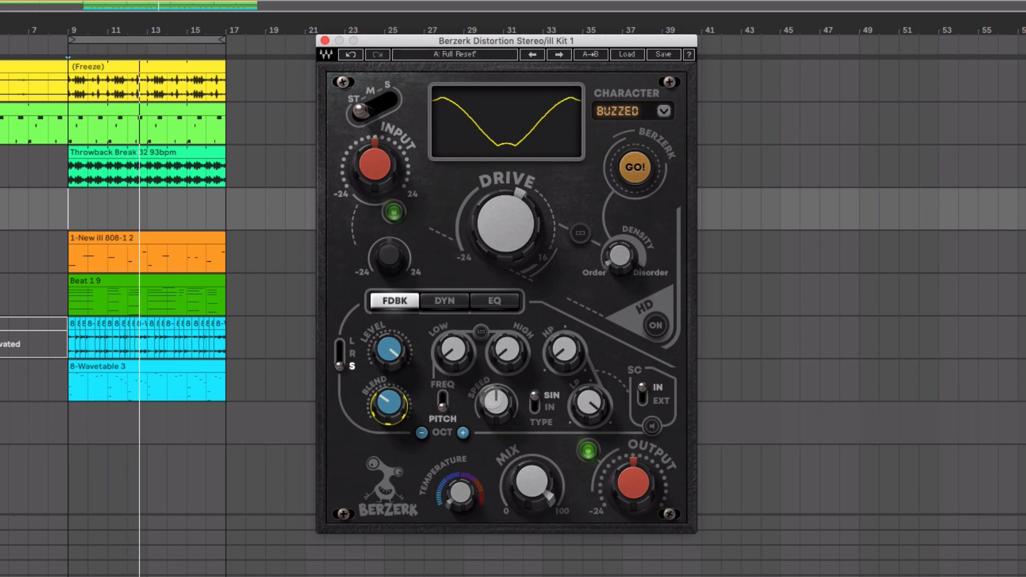
pyautogui.moveTo(495, 401); pyautogui.dragTo(495, 369)
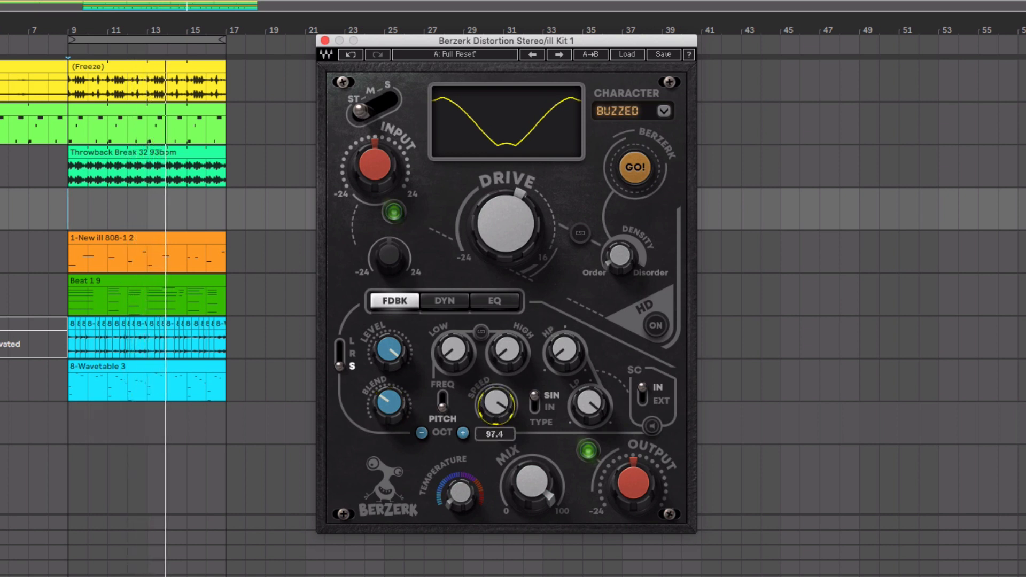
pyautogui.moveTo(395, 405); pyautogui.dragTo(395, 394)
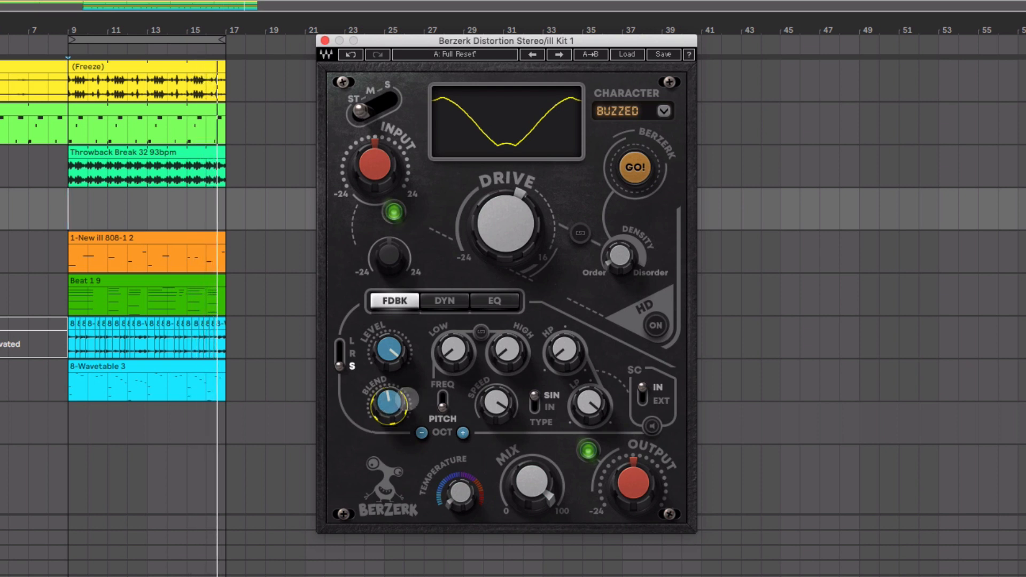
pyautogui.press('space')
# - Raise Drive to its 16 maximum and set Density to 17.3, auditioning the loop in between
pyautogui.moveTo(515, 235)
pyautogui.mouseDown()
pyautogui.moveTo(515, 216)
pyautogui.moveTo(516, 228)
pyautogui.mouseUp()
pyautogui.press('space')
pyautogui.moveTo(607, 264); pyautogui.dragTo(607, 249)
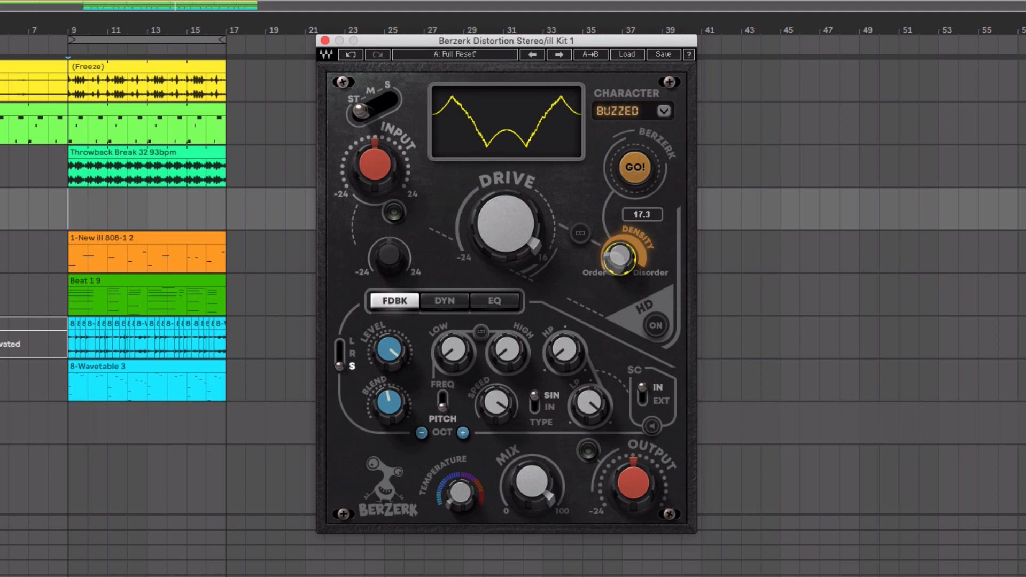
# - Lower the feedback Level to slightly past halfway and try the Mix control while the loop plays
pyautogui.moveTo(391, 352); pyautogui.dragTo(391, 353)
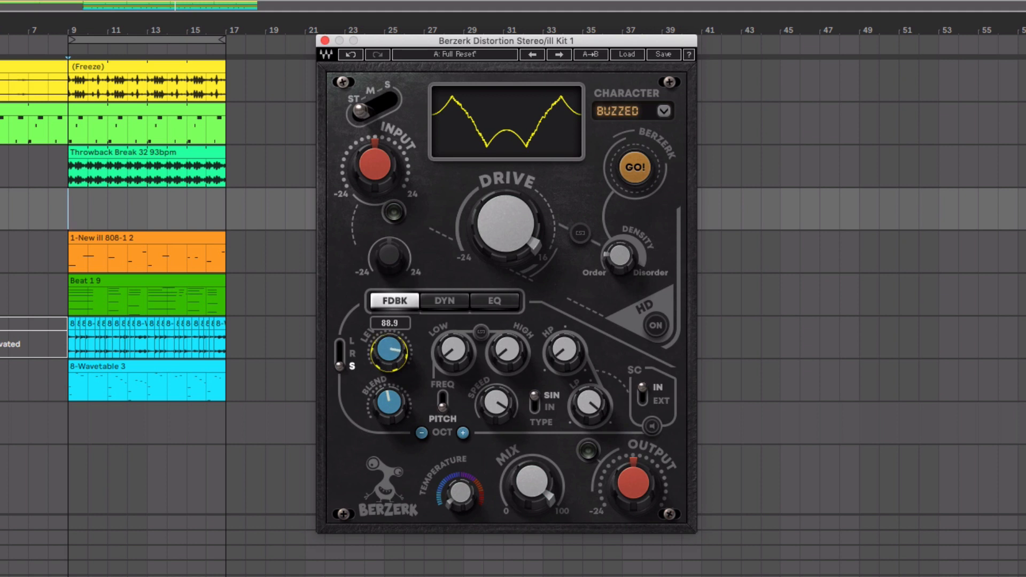
pyautogui.press('space')
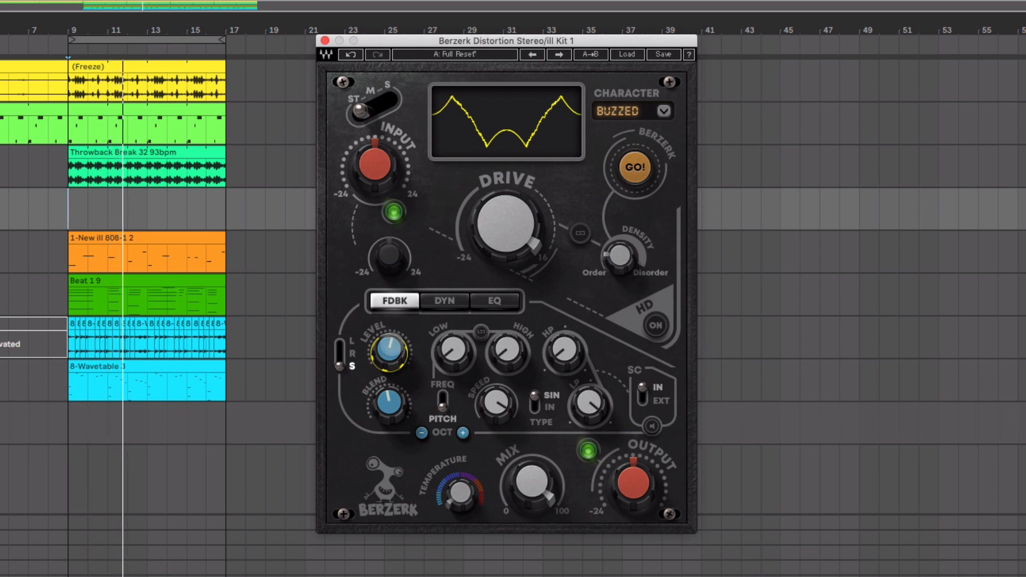
pyautogui.moveTo(530, 484)
pyautogui.mouseDown()
pyautogui.moveTo(530, 513)
pyautogui.moveTo(530, 484)
pyautogui.mouseUp()
pyautogui.press('space')
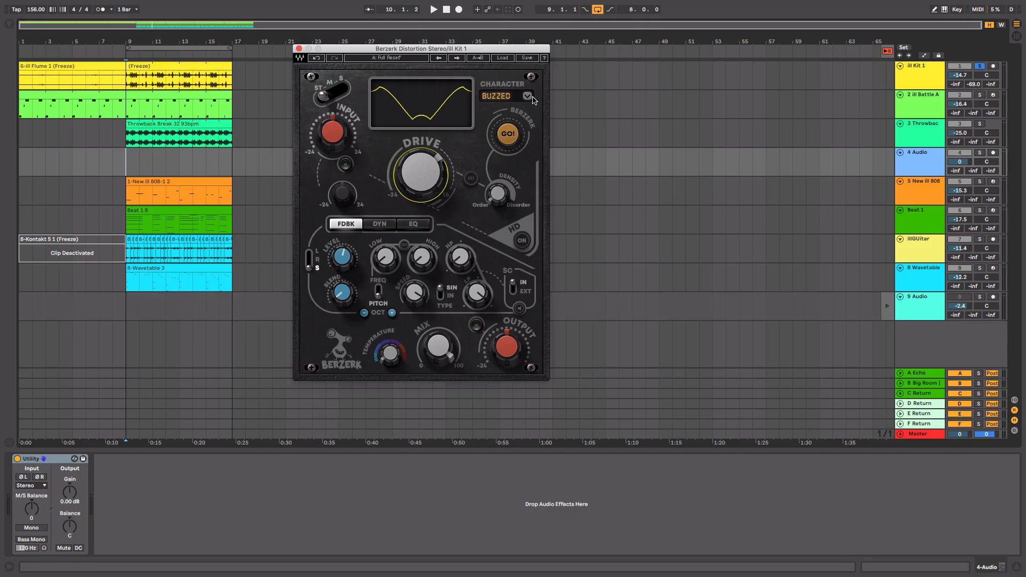
# - Change the Character to CLIPPED and set Drive to 8.8 while the loop plays
pyautogui.click(528, 97)
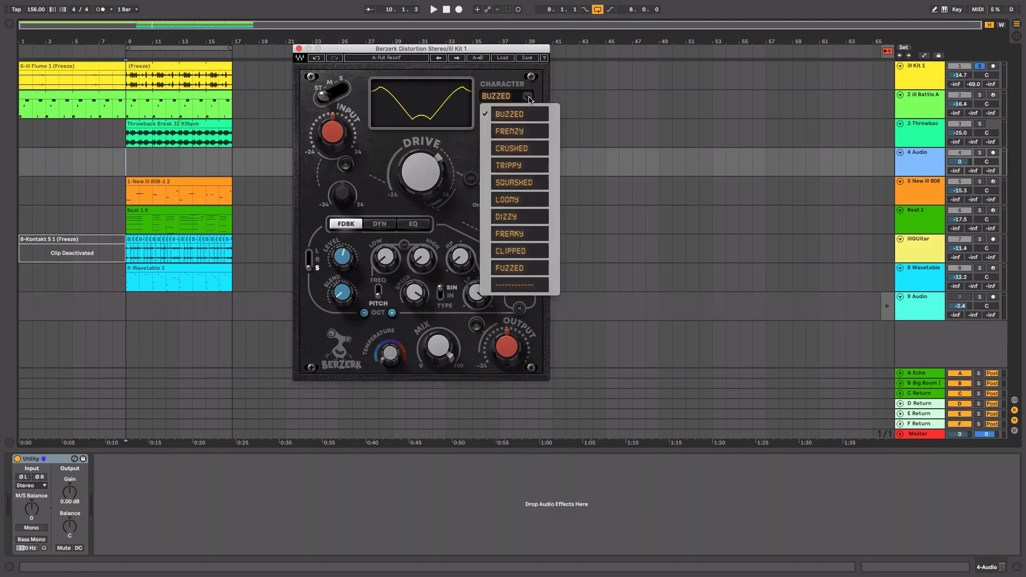
pyautogui.click(521, 251)
pyautogui.moveTo(424, 182)
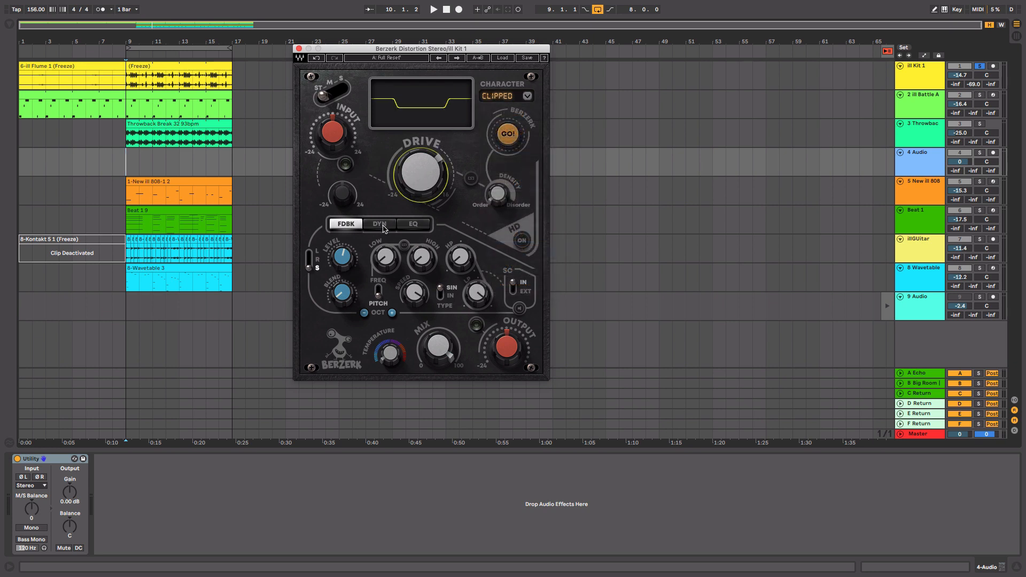
pyautogui.press('space')
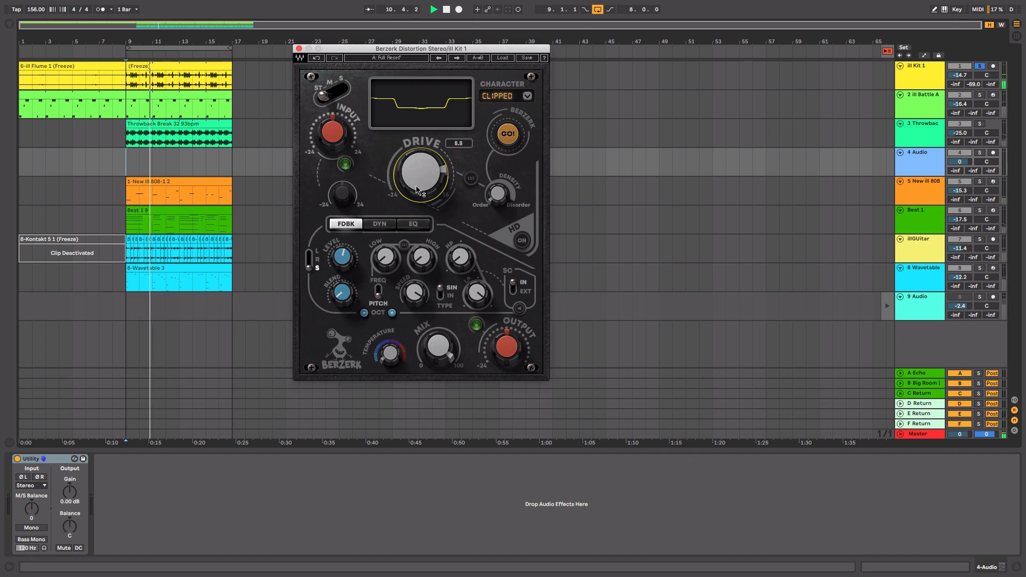
# - Lower the dynamics Threshold slightly and raise the dynamics Blend past halfway during playback, and return to the feedback controls
pyautogui.click(379, 224)
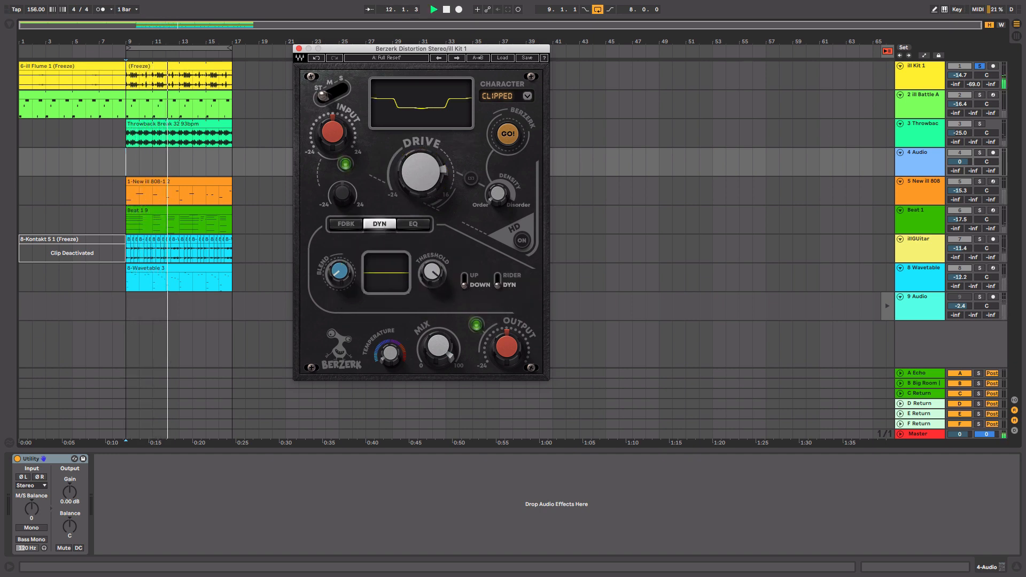
pyautogui.moveTo(434, 270); pyautogui.dragTo(433, 268)
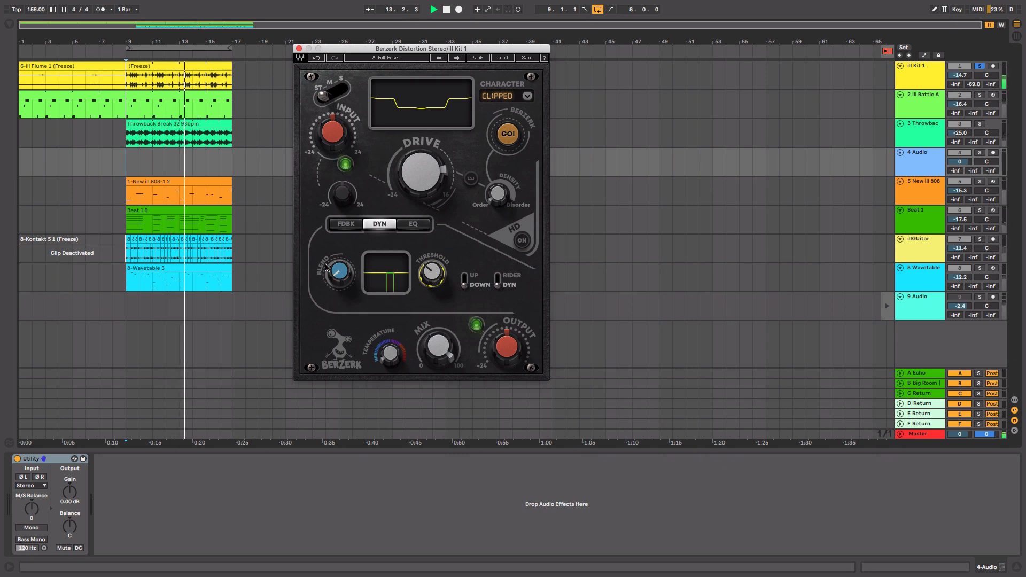
pyautogui.moveTo(338, 272); pyautogui.dragTo(338, 241)
pyautogui.moveTo(342, 278); pyautogui.dragTo(342, 272)
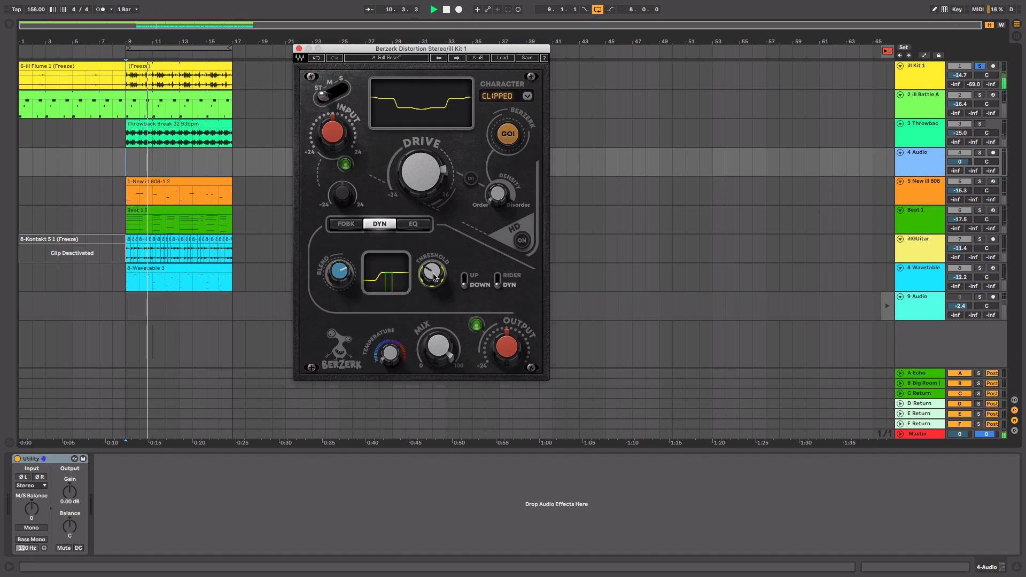
pyautogui.click(345, 224)
pyautogui.press('space')
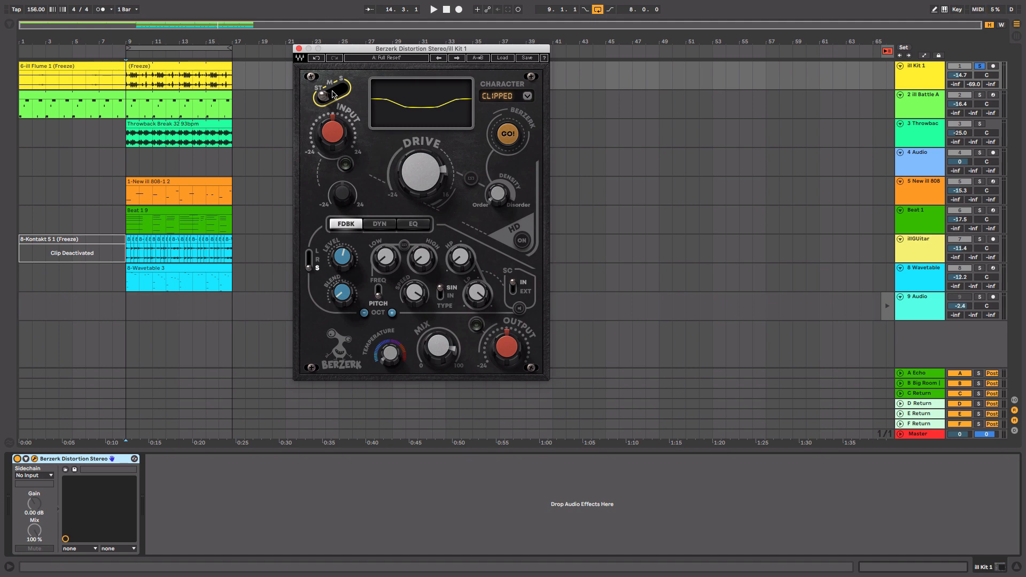
# - Try the side and mid channel modes, sweep the Input M gain during playback, and return to stereo mode
pyautogui.moveTo(332, 94); pyautogui.dragTo(352, 87)
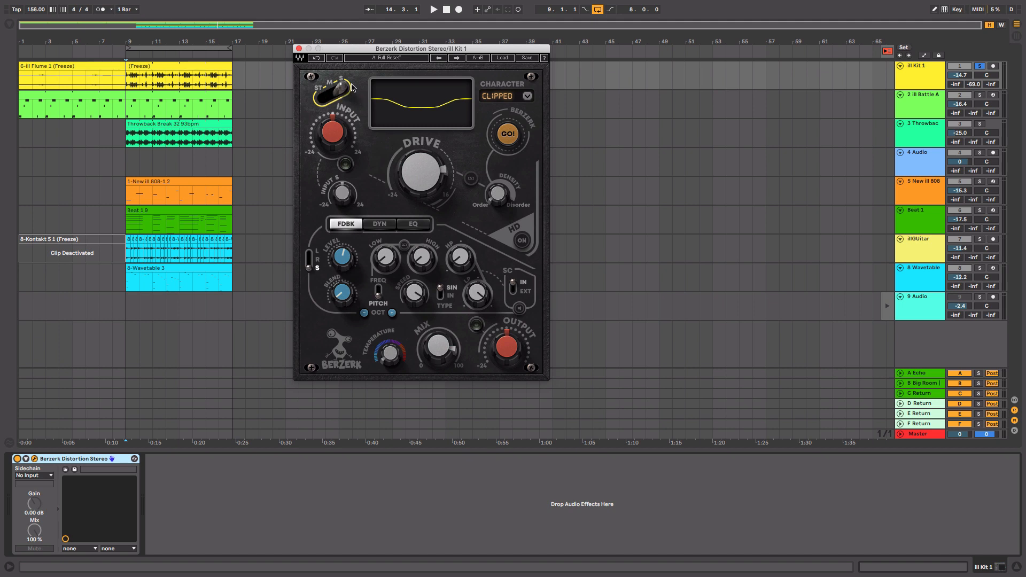
pyautogui.click(332, 94)
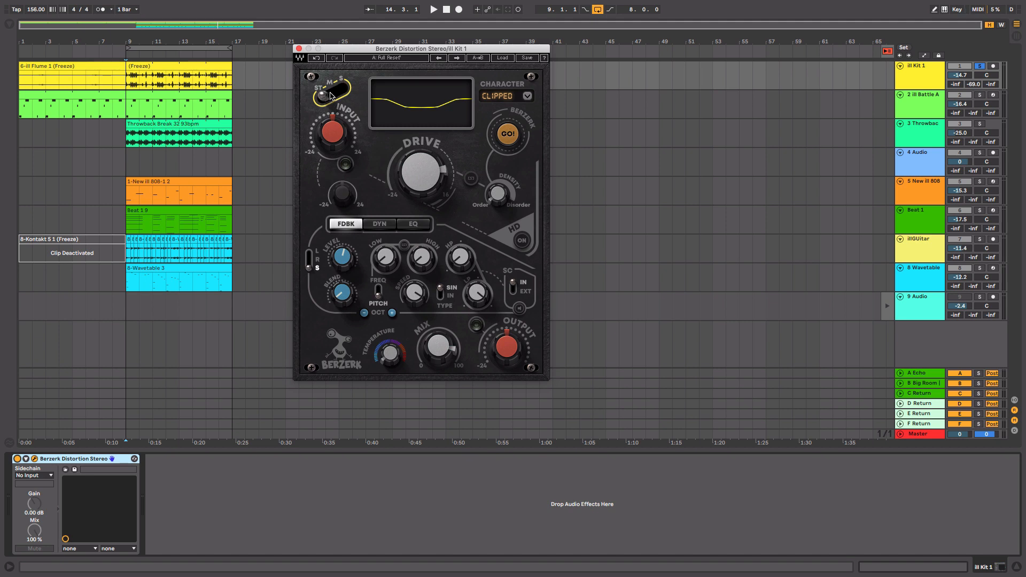
pyautogui.click(332, 94)
pyautogui.press('space')
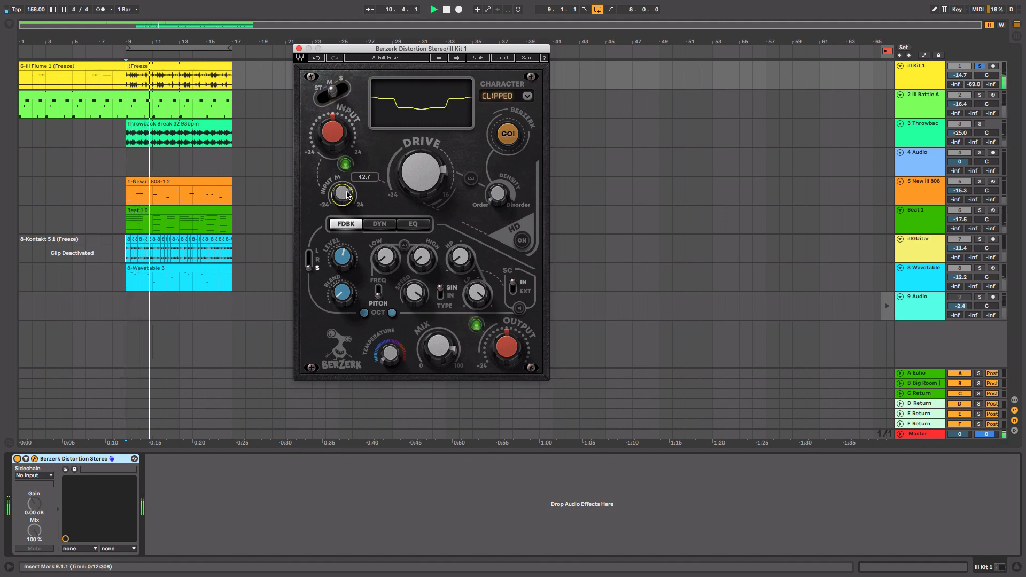
pyautogui.moveTo(345, 172); pyautogui.dragTo(345, 209)
pyautogui.press('space')
pyautogui.click(345, 93)
# - Replay the kit loop in stereo mode and nudge the Drive slightly
pyautogui.press('space')
pyautogui.press('space')
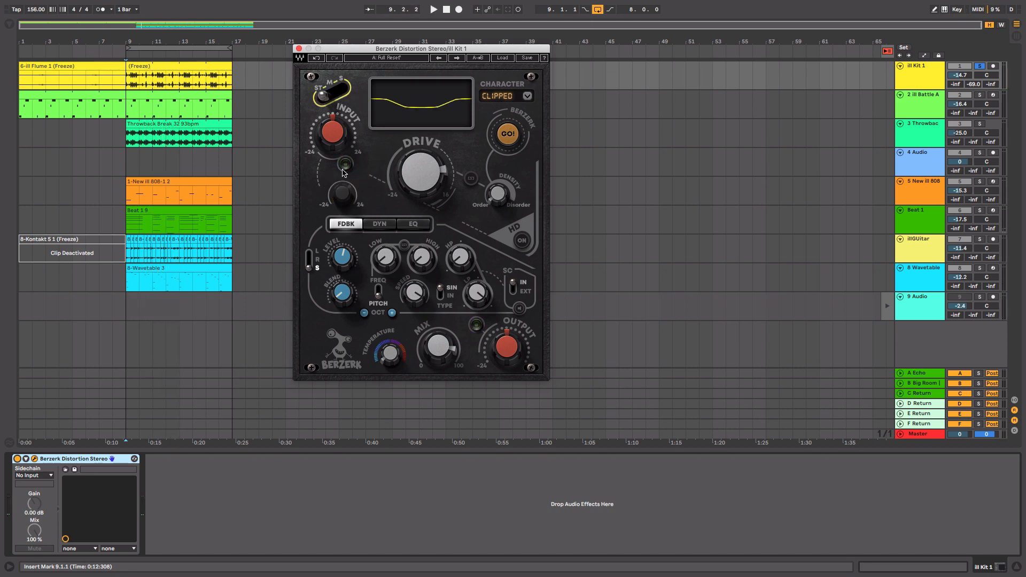
pyautogui.press('space')
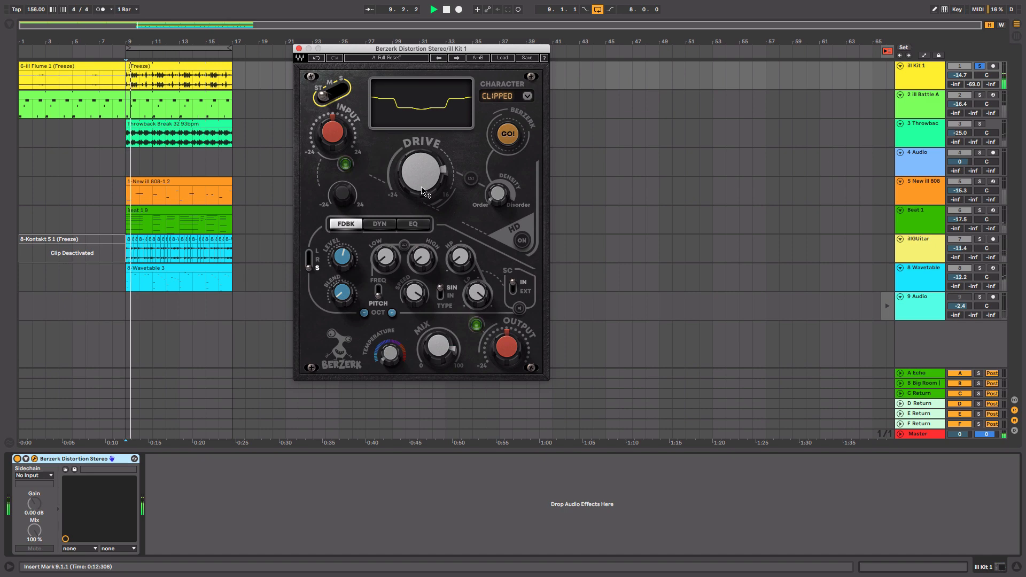
pyautogui.moveTo(421, 174); pyautogui.dragTo(421, 172)
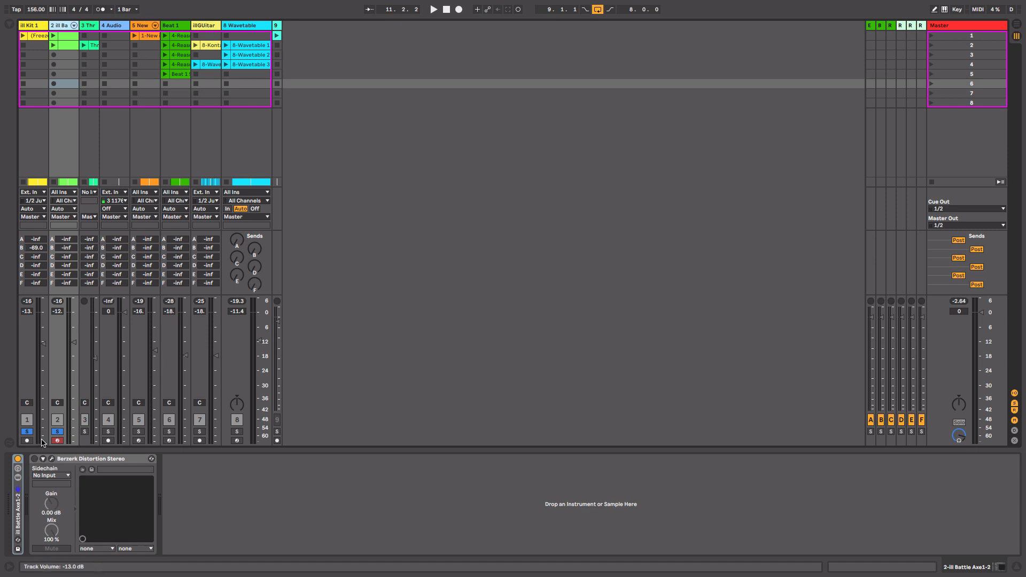
# - Unsolo the kit to audition the Battle Axe track dry, and enable and open its Berzerk Distortion
pyautogui.click(27, 431)
pyautogui.press('space')
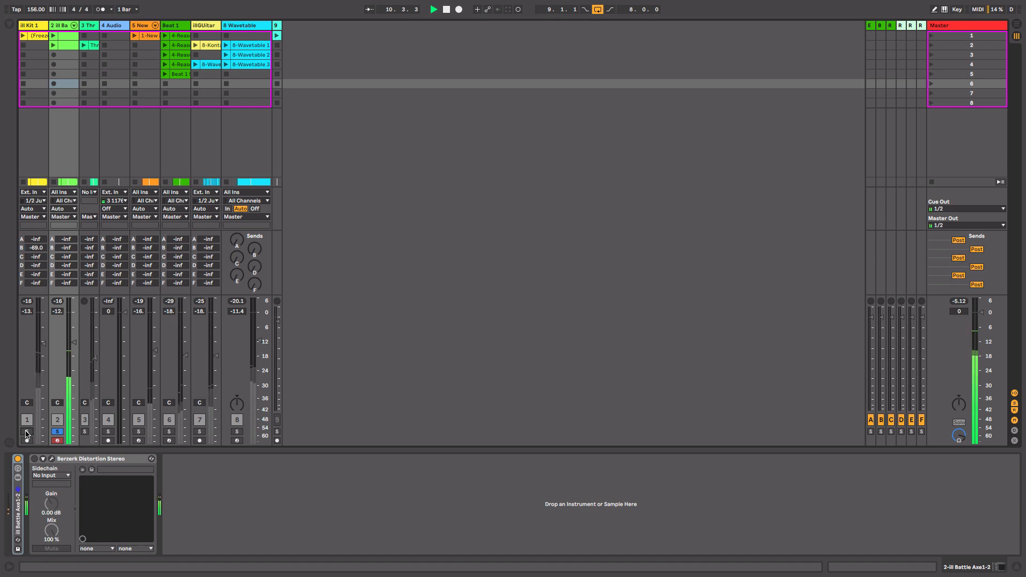
pyautogui.click(35, 459)
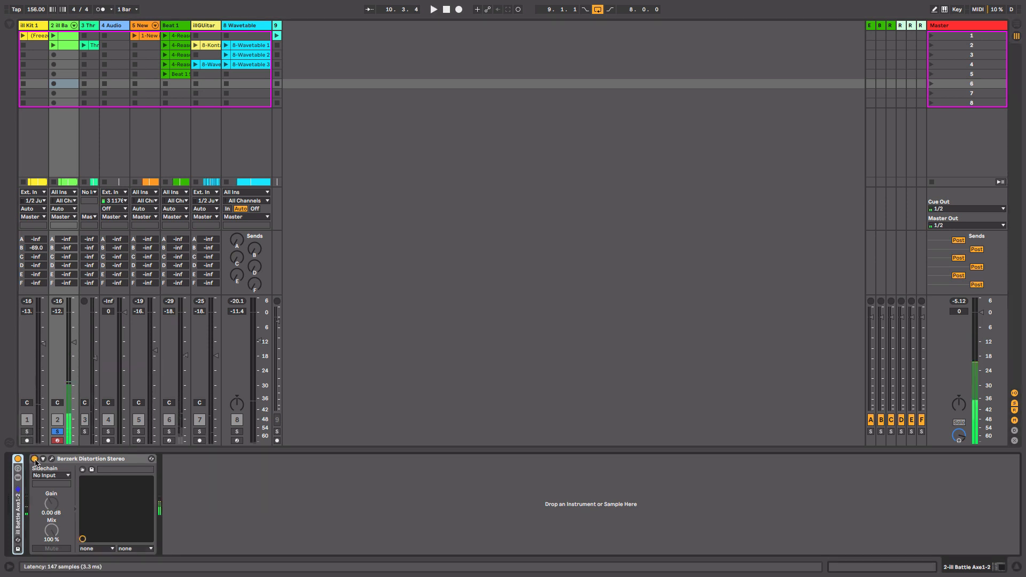
pyautogui.click(51, 459)
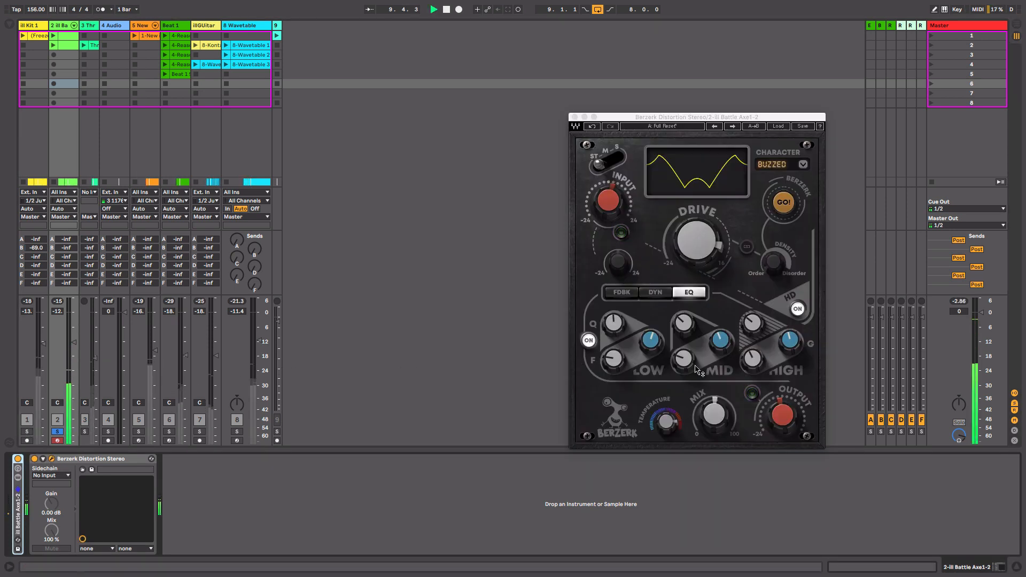
# - Audition the Mix control on the Battle Axe track and set Temperature to 77.4 after sweeping it
pyautogui.click(714, 413)
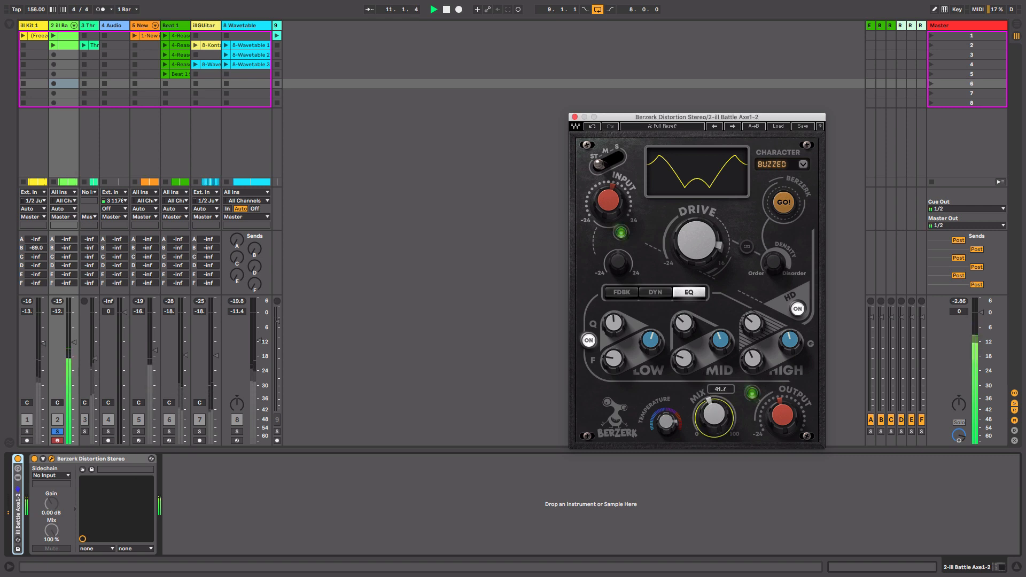
pyautogui.click(665, 424)
pyautogui.moveTo(666, 423); pyautogui.dragTo(663, 486)
pyautogui.press('space')
pyautogui.moveTo(666, 421); pyautogui.dragTo(666, 347)
pyautogui.press('space')
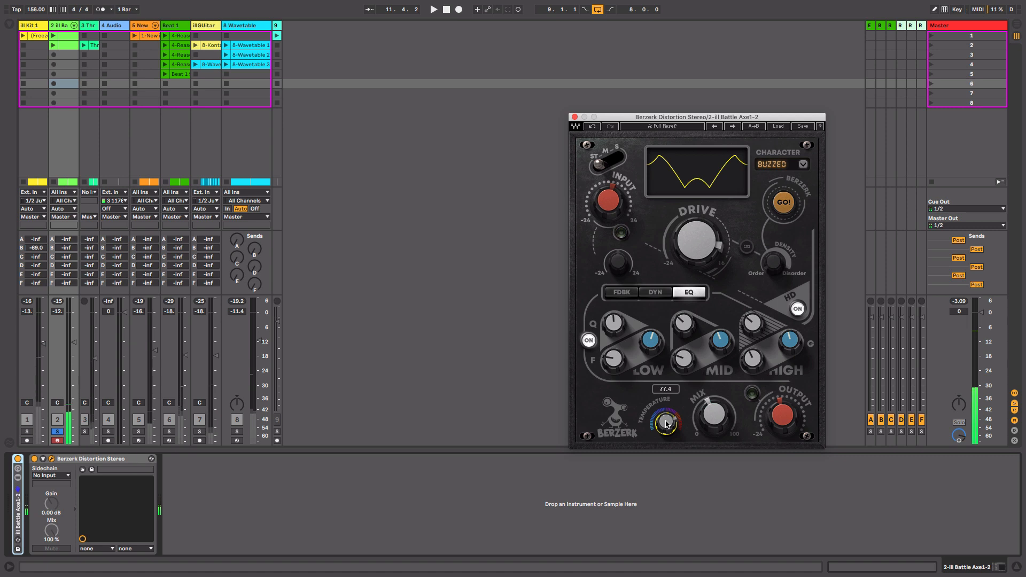
# - Solo the kit alongside the Battle Axe track and audition both together, checking the Battle Axe Drive control
pyautogui.click(27, 431)
pyautogui.press('space')
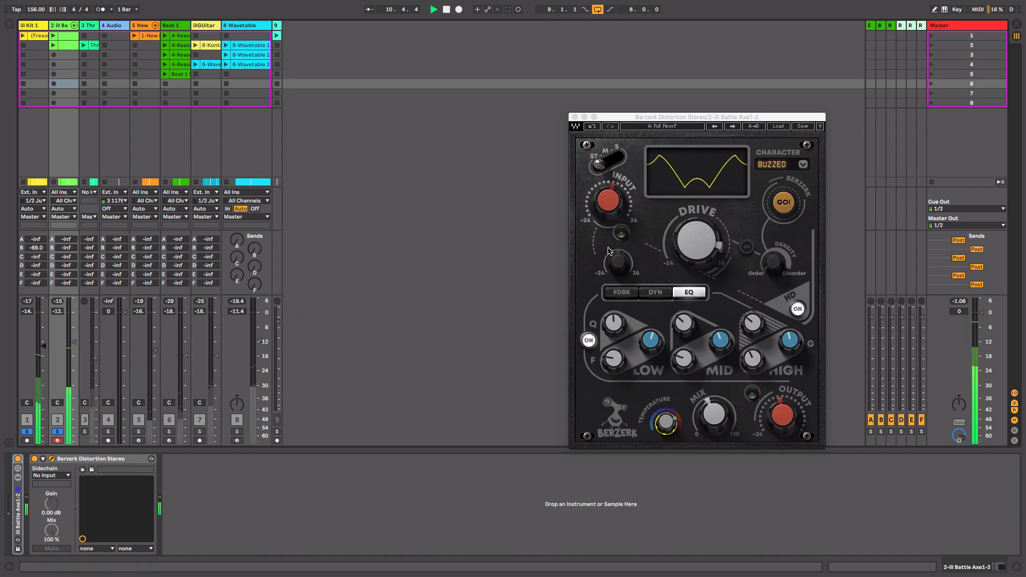
pyautogui.click(688, 251)
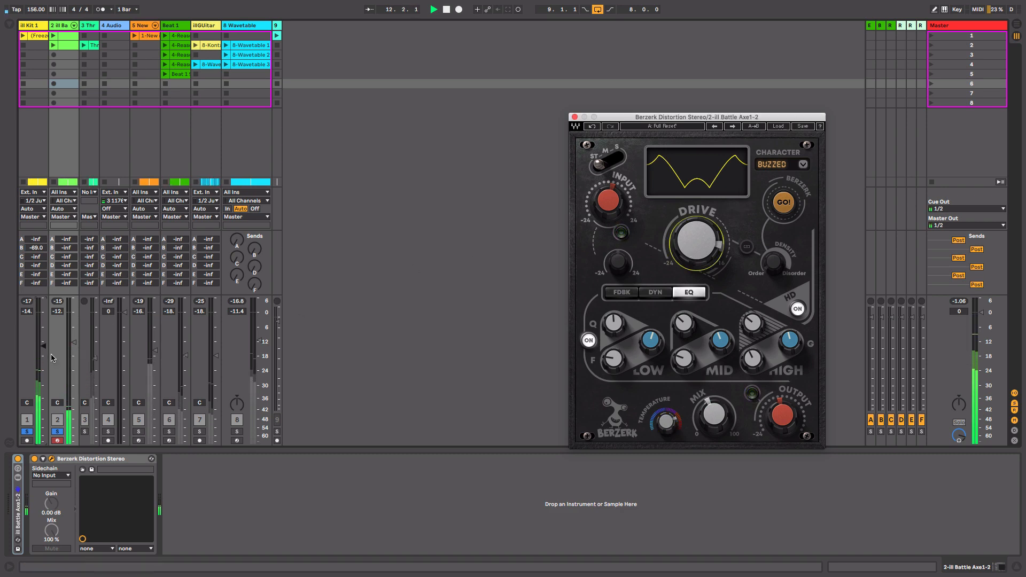
pyautogui.press('space')
# - Solo the 808 track with its Berzerk Distortion bypassed and set its volume to about -14 dB during playback
pyautogui.click(140, 25)
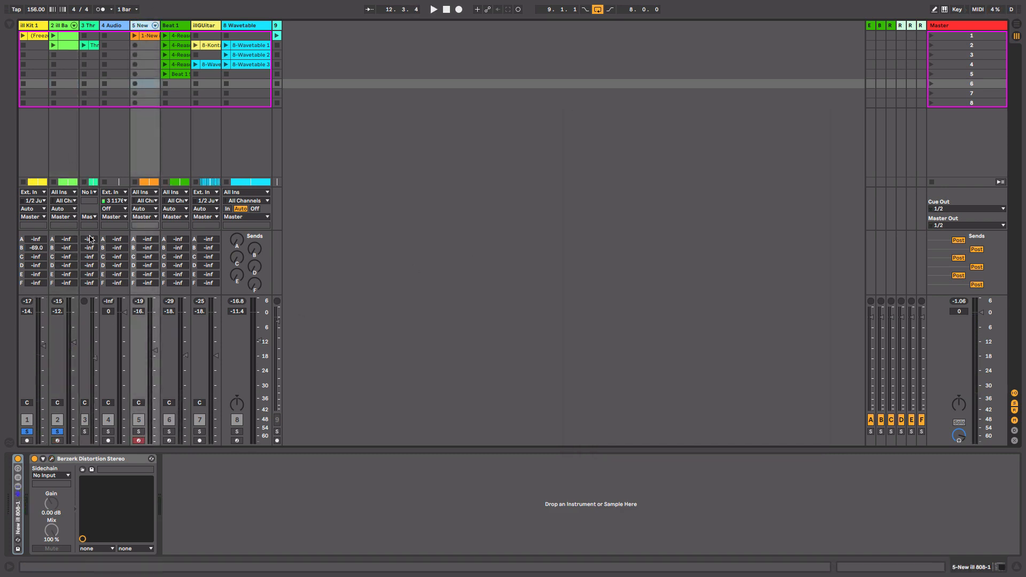
pyautogui.click(34, 458)
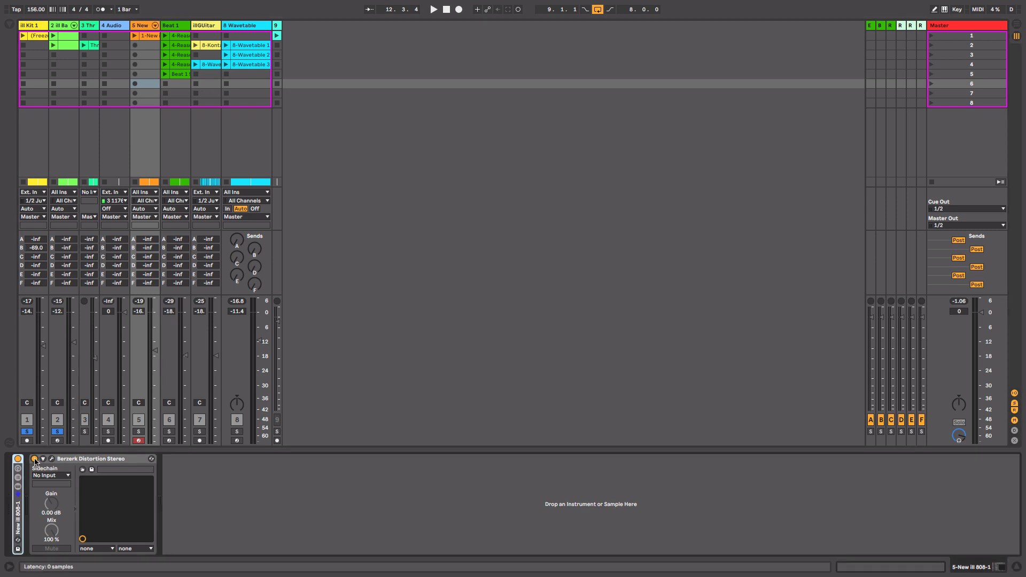
pyautogui.click(139, 431)
pyautogui.press('space')
pyautogui.moveTo(155, 350); pyautogui.dragTo(155, 325)
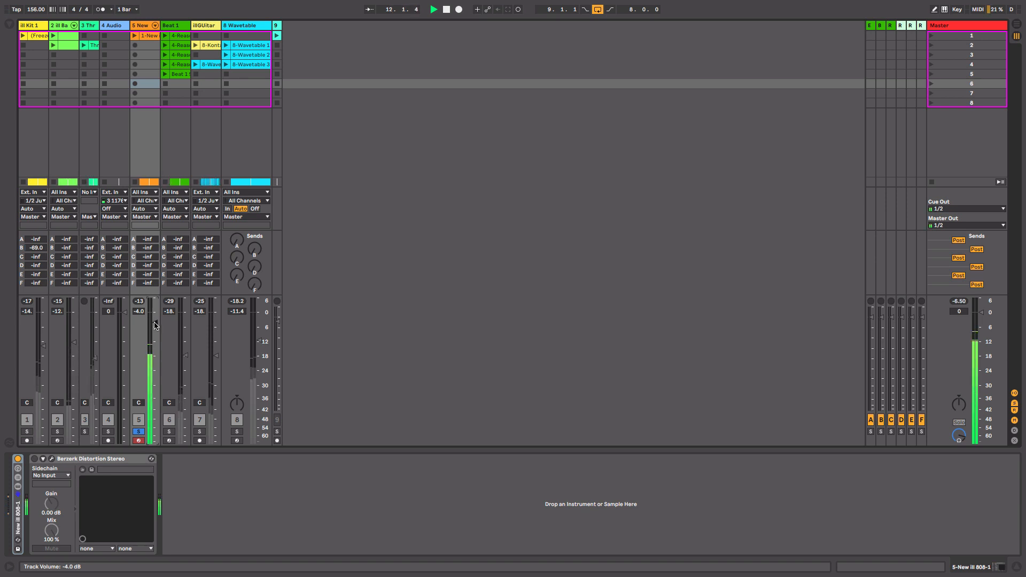
pyautogui.moveTo(154, 325); pyautogui.dragTo(155, 345)
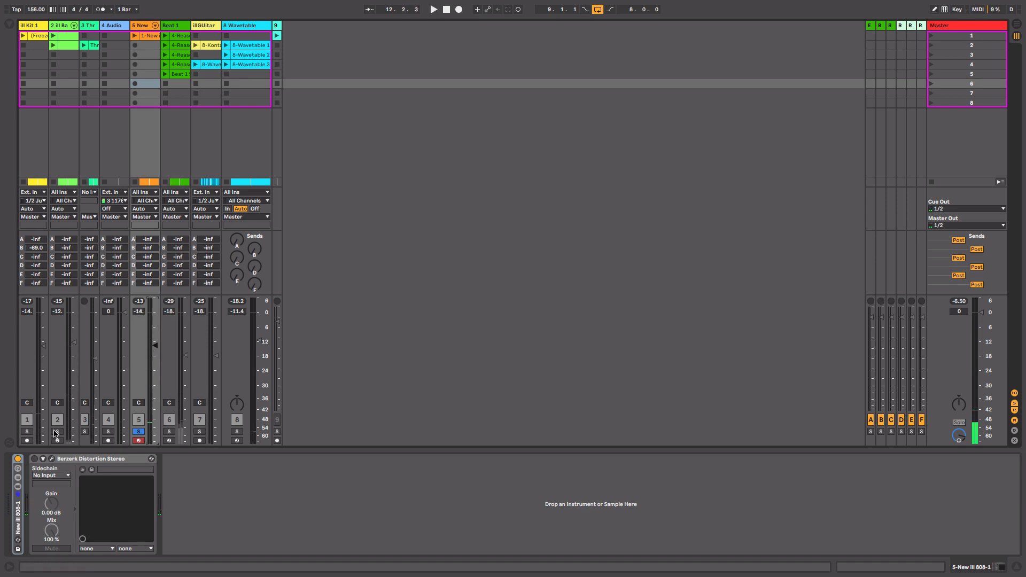
# - Open the 808 track's Berzerk Distortion and set Drive to -18.2 while the loop plays
pyautogui.click(50, 458)
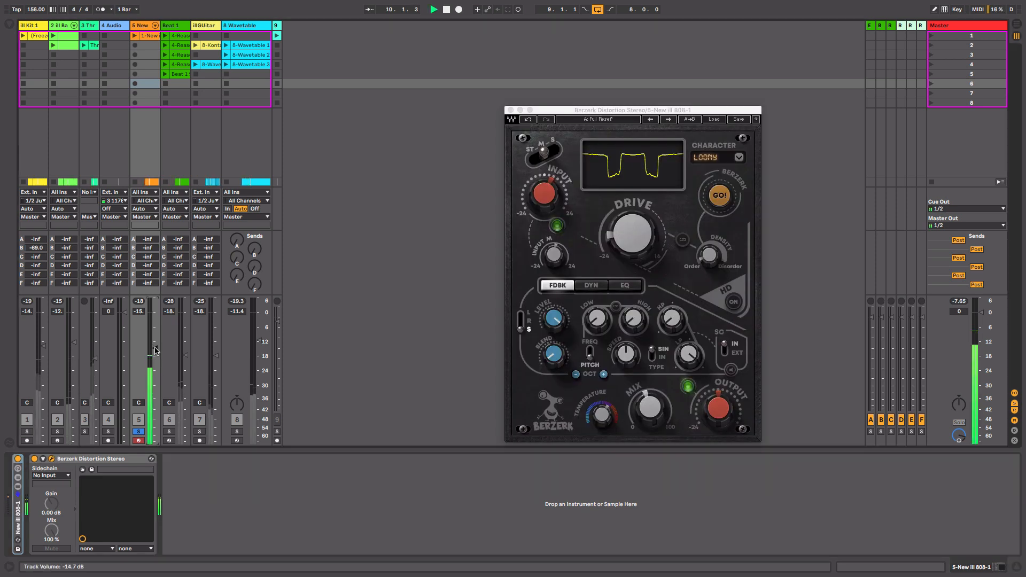
pyautogui.click(647, 249)
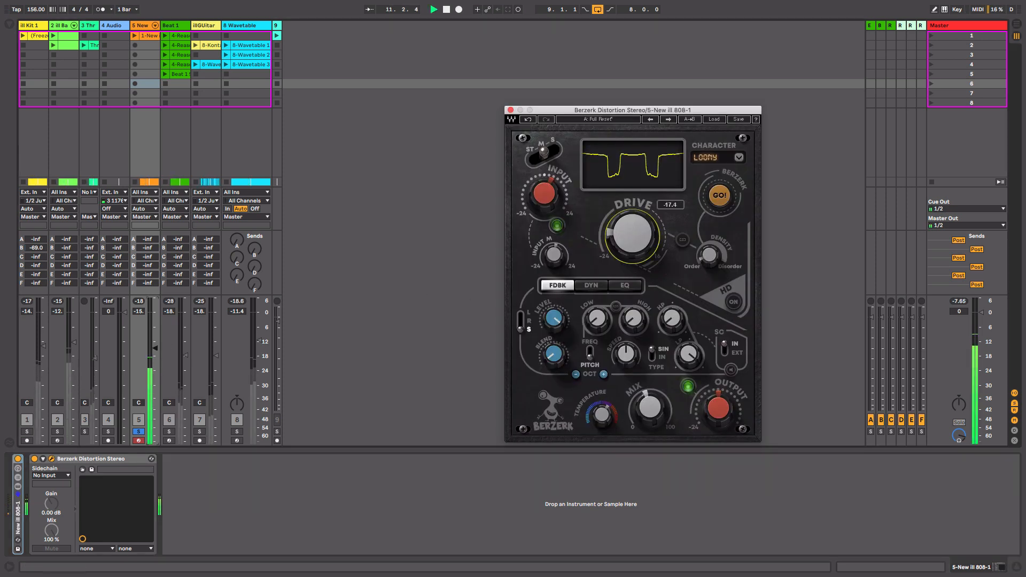
pyautogui.moveTo(646, 249); pyautogui.dragTo(647, 251)
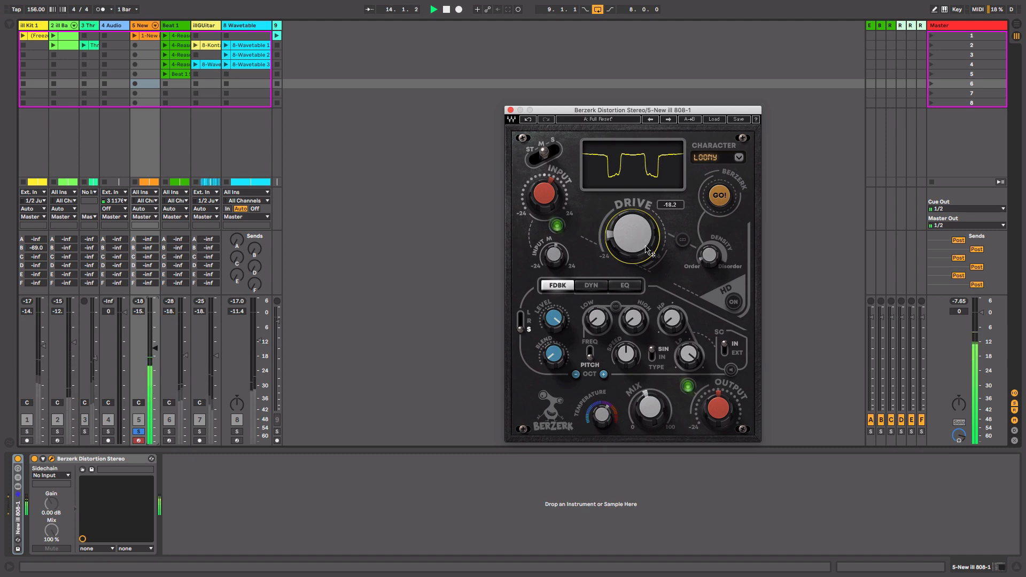
pyautogui.press('space')
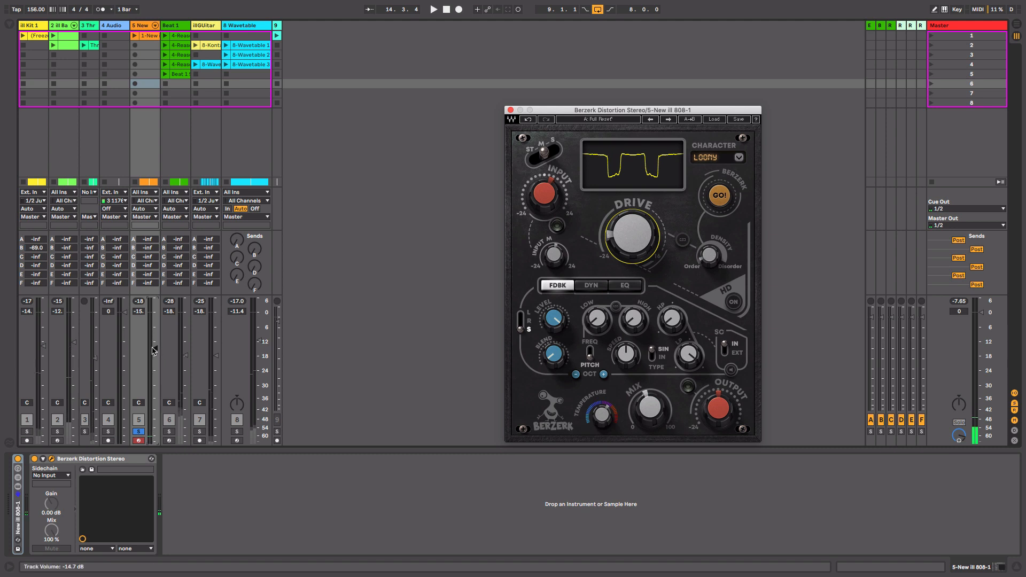
# - Solo the Battle Axe and kit tracks alongside the 808 and raise the 808 volume to about -12 dB during playback
pyautogui.keyDown('super'); pyautogui.click(58, 432); pyautogui.keyUp('super')
pyautogui.keyDown('super'); pyautogui.click(27, 431); pyautogui.keyUp('super')
pyautogui.press('space')
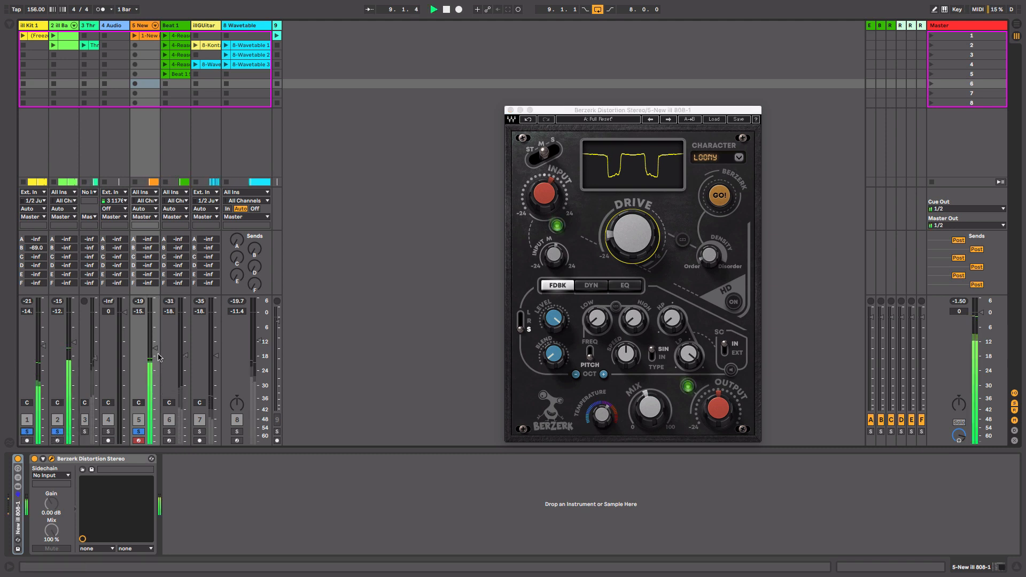
pyautogui.moveTo(158, 357); pyautogui.dragTo(158, 353)
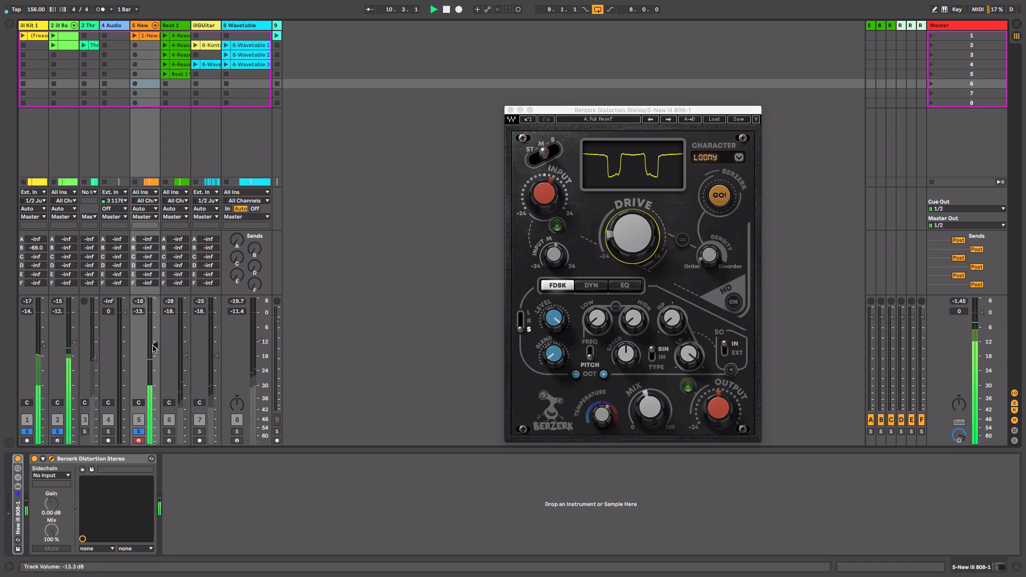
pyautogui.moveTo(156, 350); pyautogui.dragTo(156, 348)
# - Set the 808 distortion's Mix to 48.7 and nudge its Output up while the loop plays
pyautogui.moveTo(653, 416); pyautogui.dragTo(652, 419)
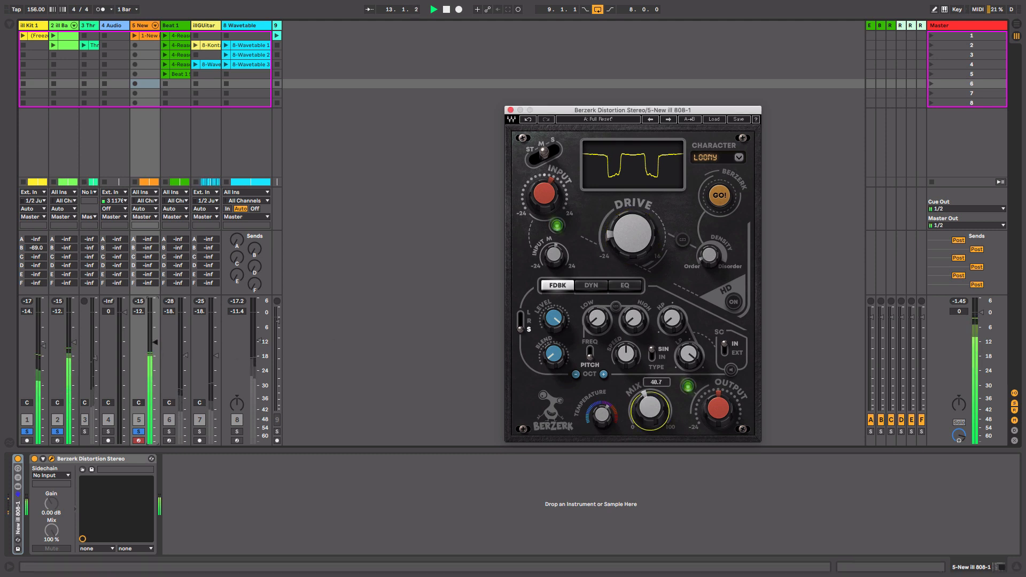
pyautogui.click(718, 408)
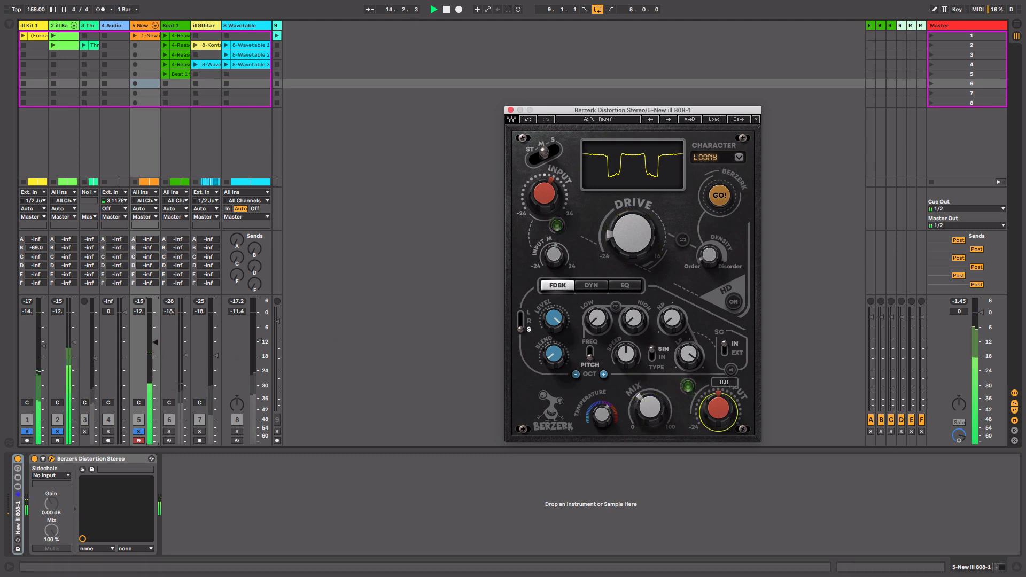
pyautogui.moveTo(718, 408); pyautogui.dragTo(718, 404)
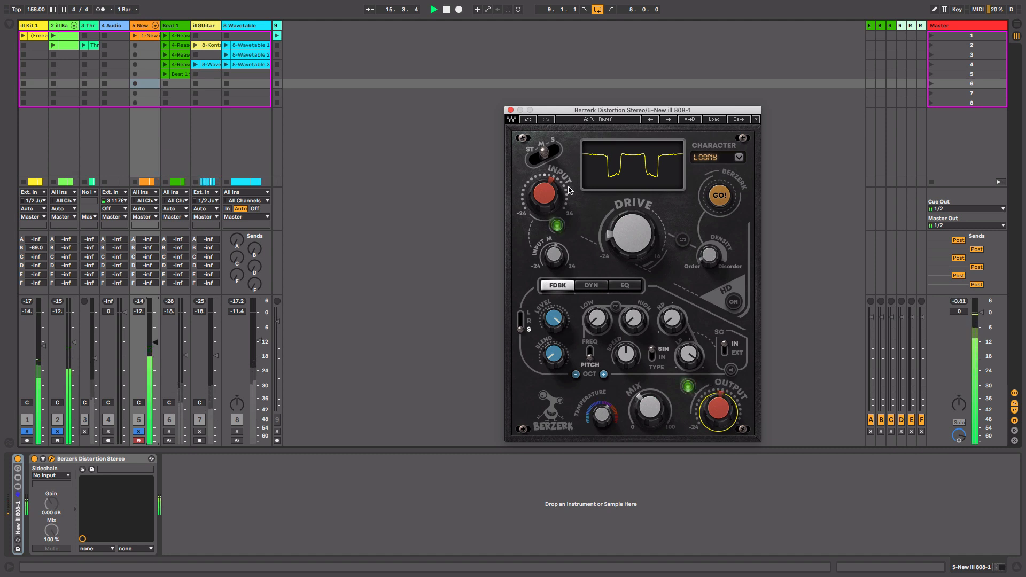
pyautogui.click(535, 164)
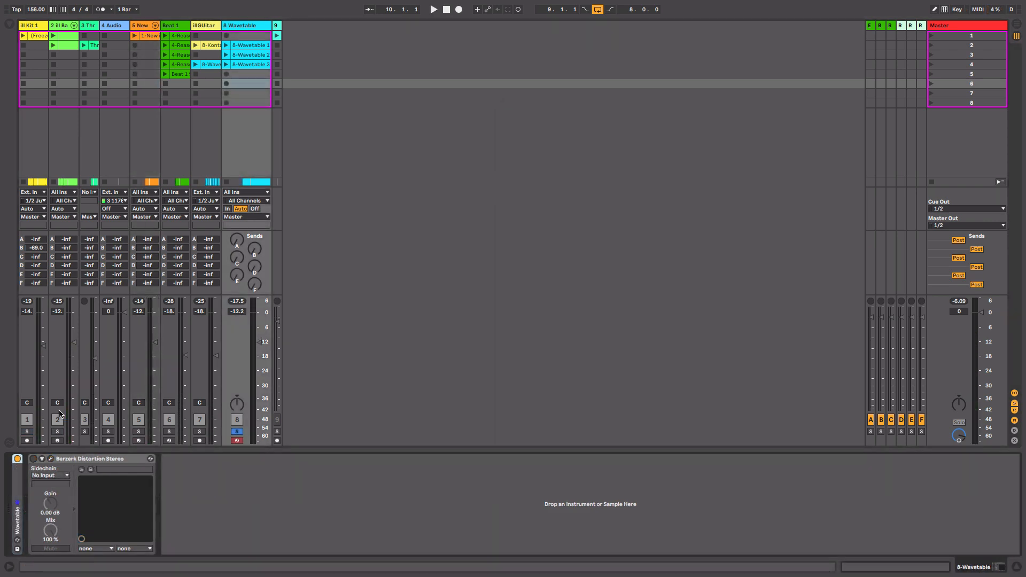
# - Audition the soloed Wavetable track, and open its Berzerk Distortion and set Mix to 26.5 during playback
pyautogui.press('space')
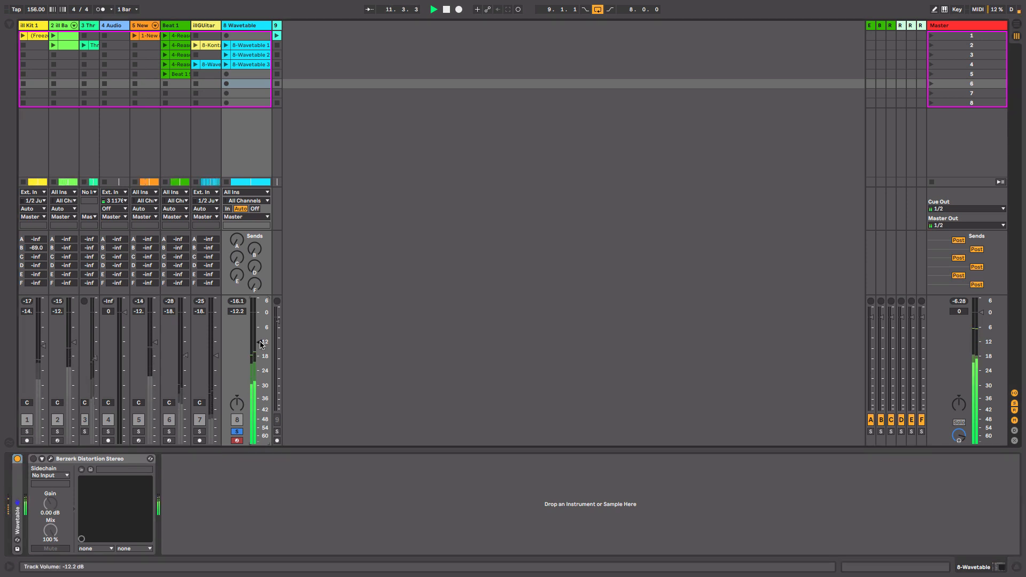
pyautogui.click(50, 458)
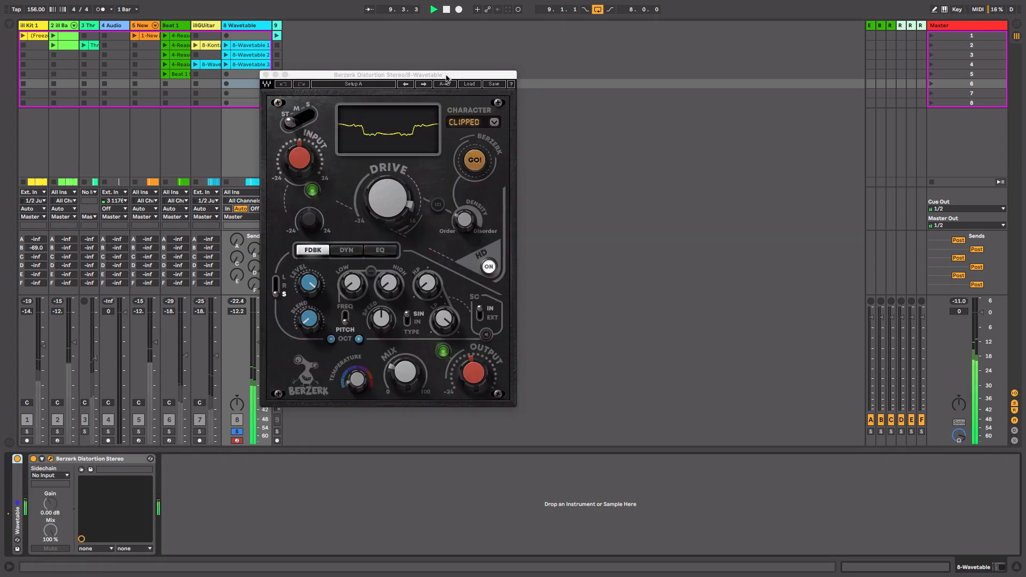
pyautogui.moveTo(447, 80); pyautogui.dragTo(639, 70)
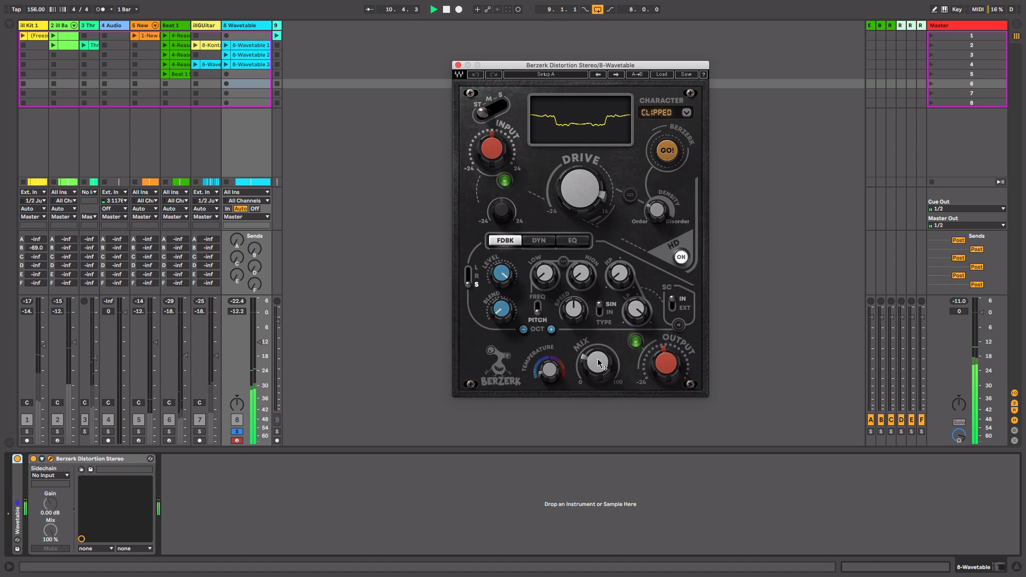
pyautogui.moveTo(598, 362)
pyautogui.mouseDown()
pyautogui.moveTo(599, 388)
pyautogui.moveTo(606, 366)
pyautogui.mouseUp()
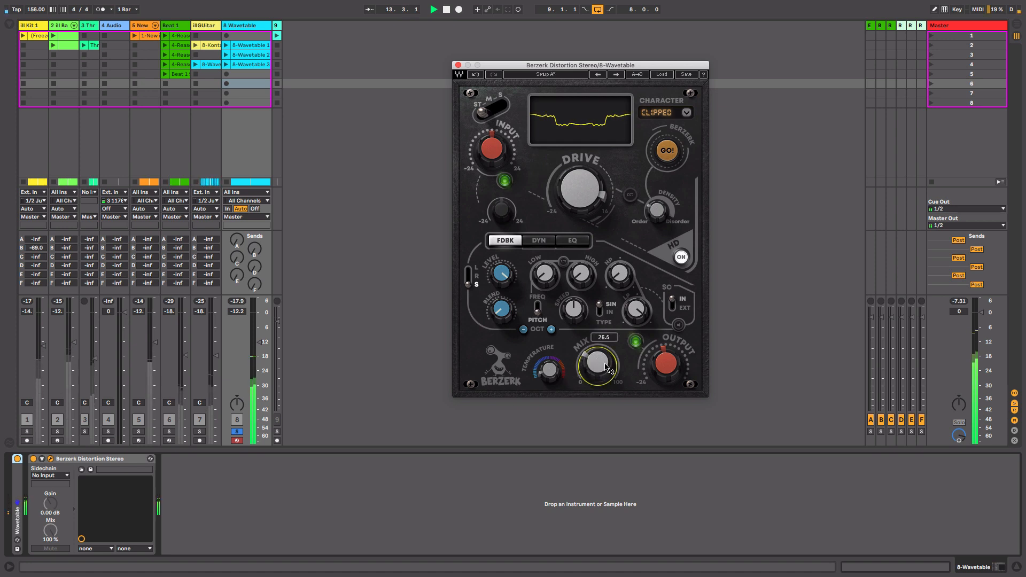
# - Adjust the feedback Blend on the Wavetable track's Berzerk Distortion during playback
pyautogui.moveTo(501, 308); pyautogui.dragTo(501, 308)
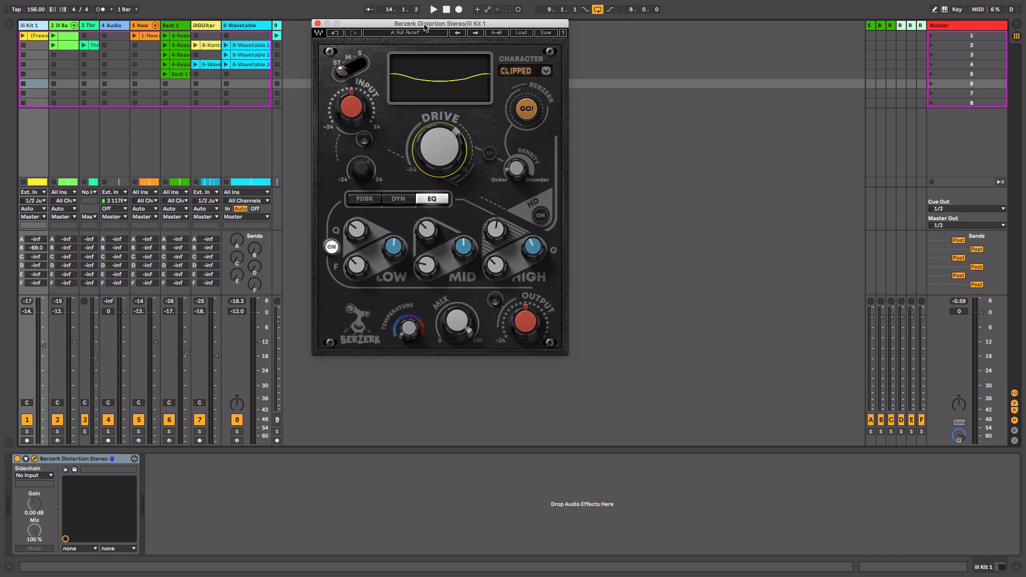
# - Play the full loop and repeatedly toggle the Berzerk Distortion off and on to compare the dry and processed sound
pyautogui.press('space')
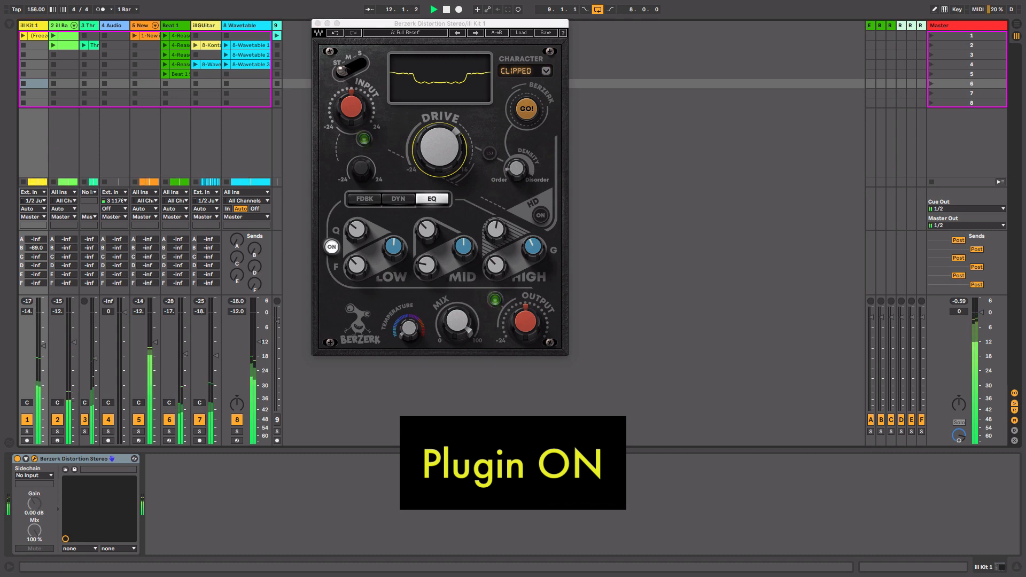
pyautogui.press('0')
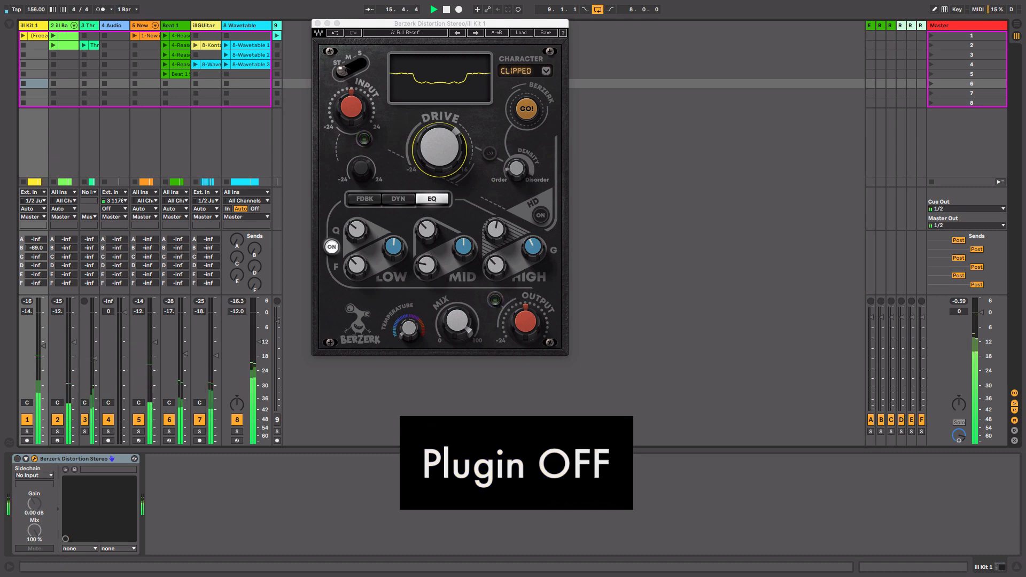
pyautogui.press('0')
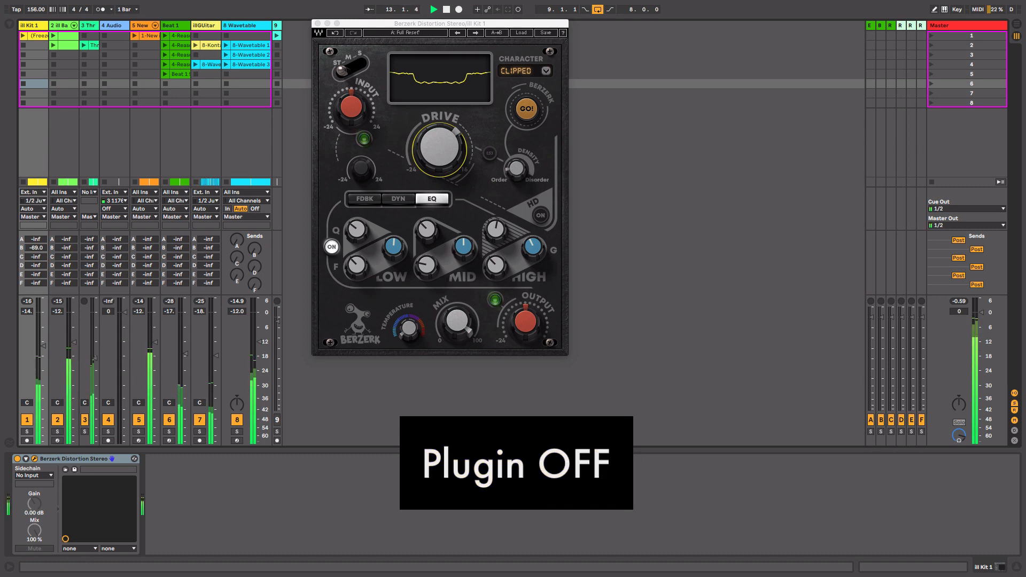
pyautogui.press('0')
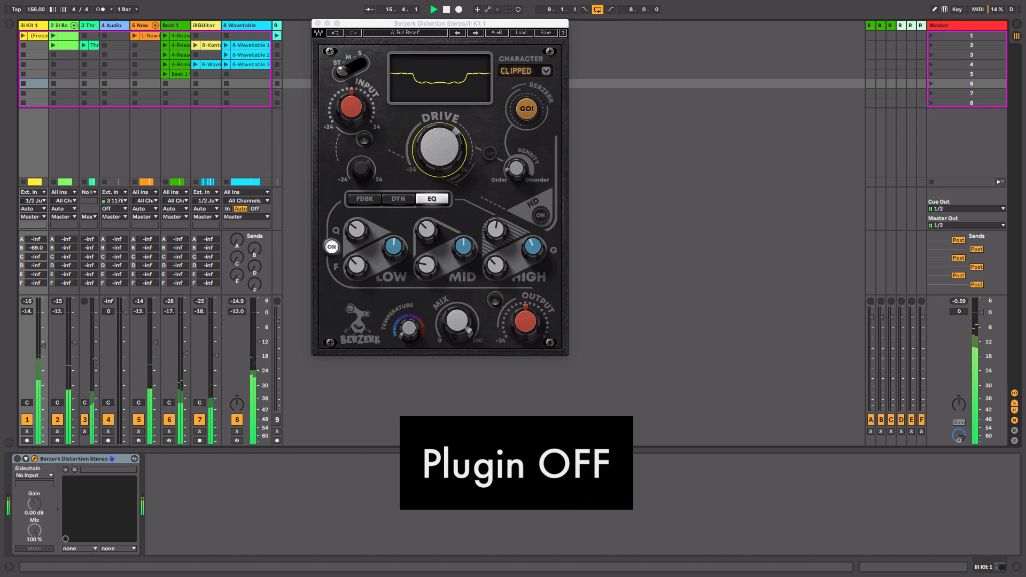
pyautogui.press('0')
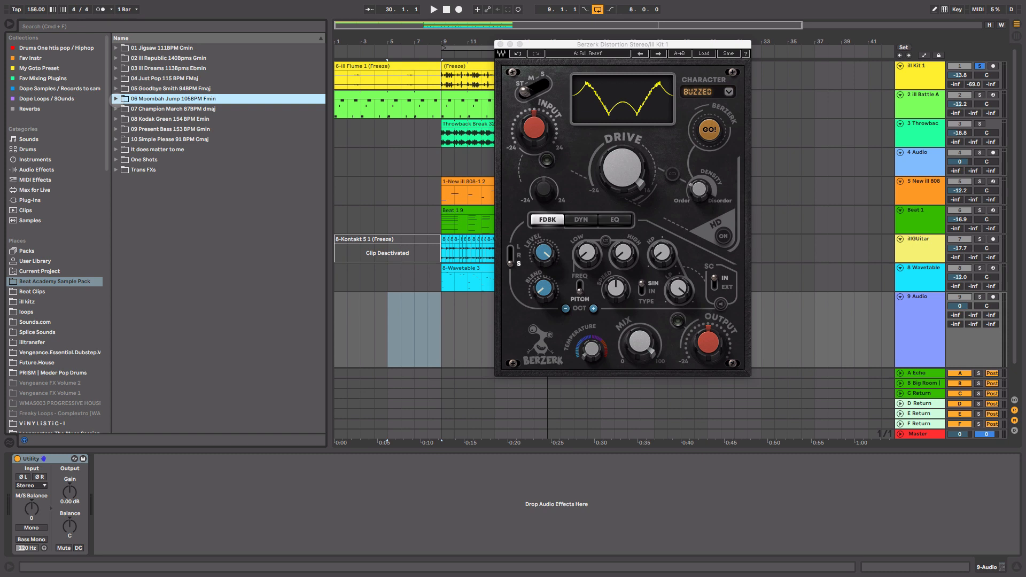
# - Add DrumRoll.wav from the 06 Moombah Jump 105BPM Fmin folder to the empty track 9 in the arrangement, ahead of bar 9
pyautogui.click(116, 98)
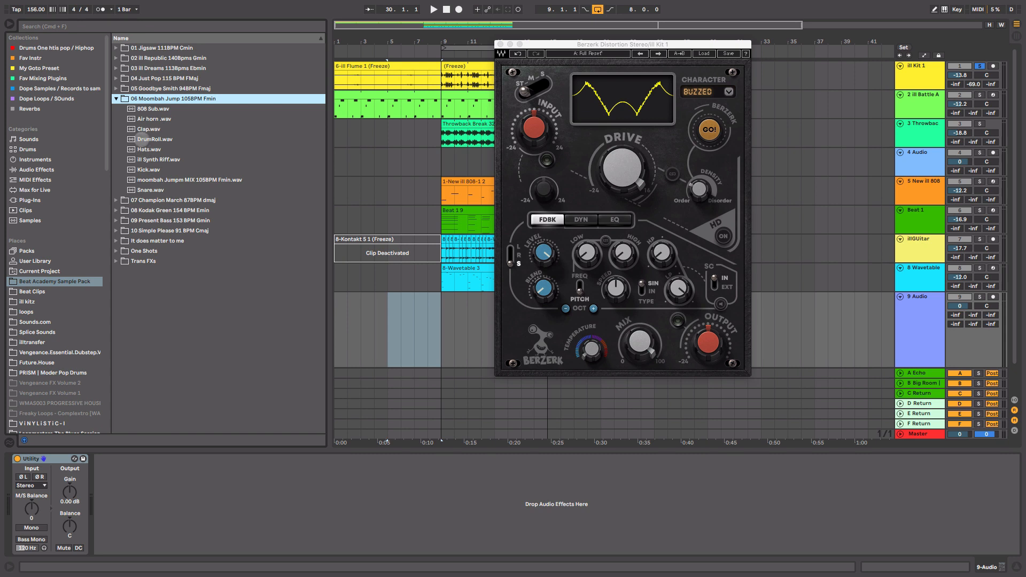
pyautogui.moveTo(142, 139); pyautogui.dragTo(371, 325)
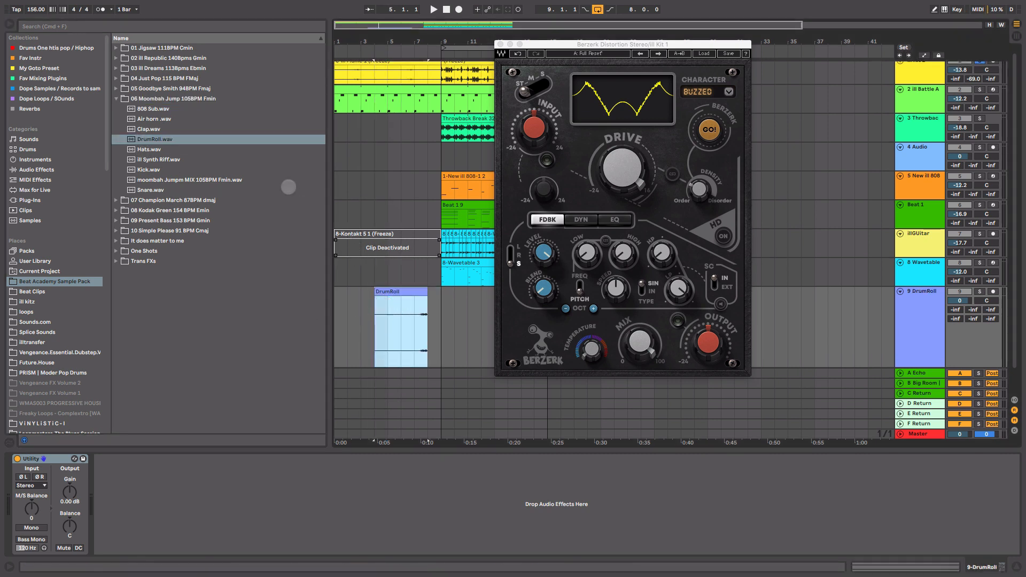